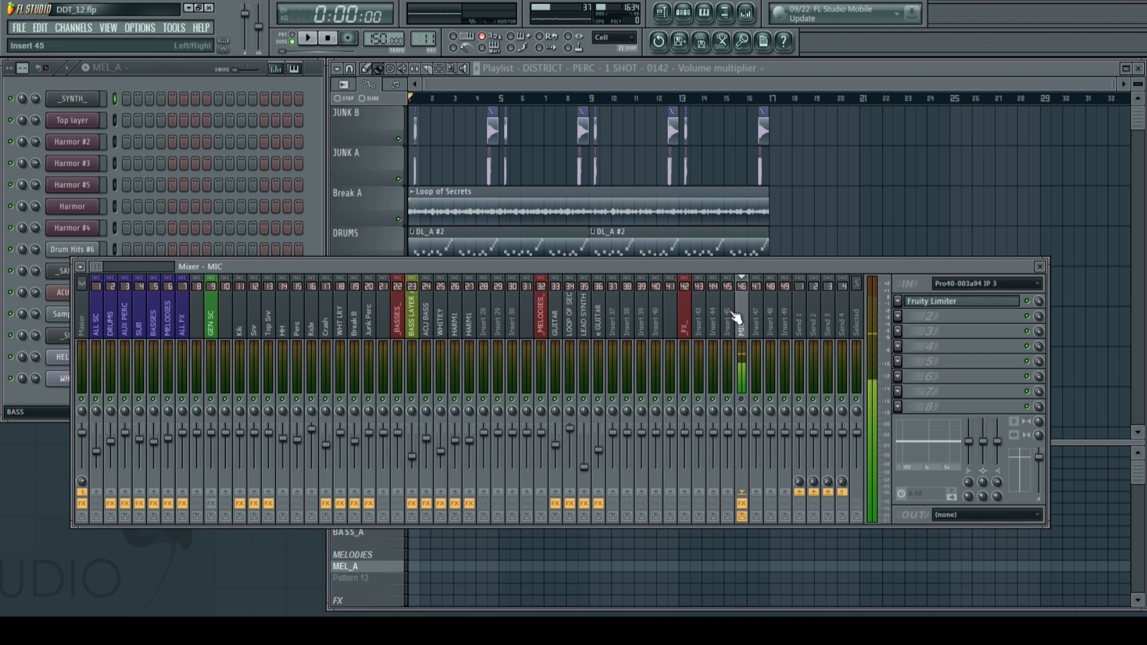
Look over the project's mixer, channel rack and playlist arrangement.
left_click_drag(436, 266, 447, 293)
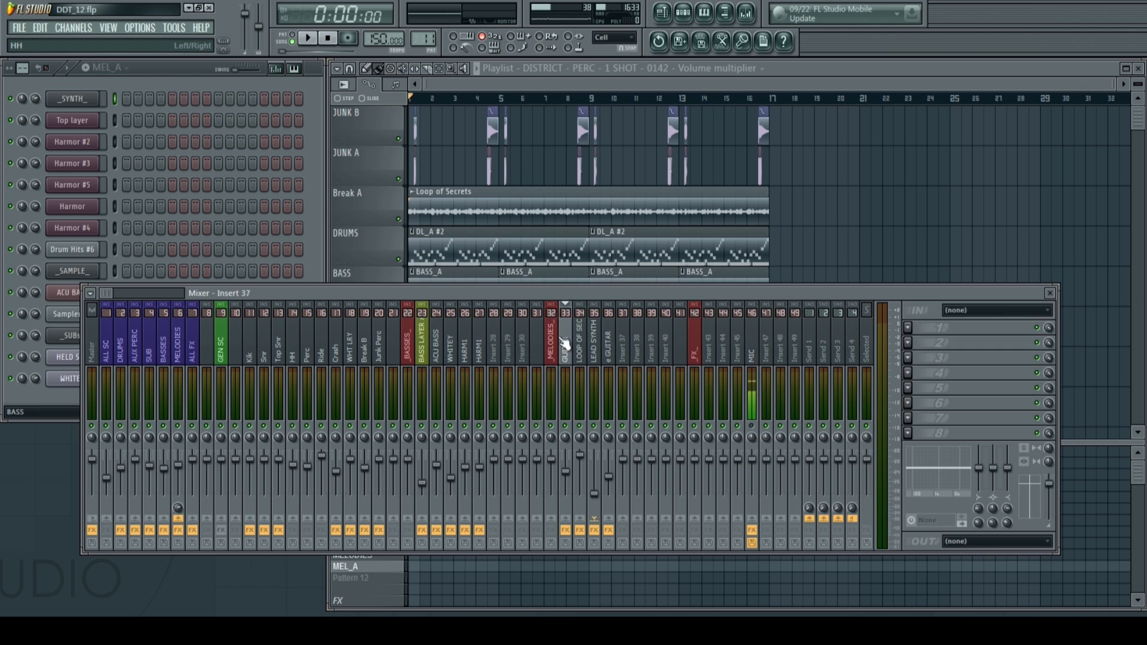
left_click(135, 359)
left_click_drag(130, 364, 122, 360)
left_click(328, 85)
left_click(319, 88)
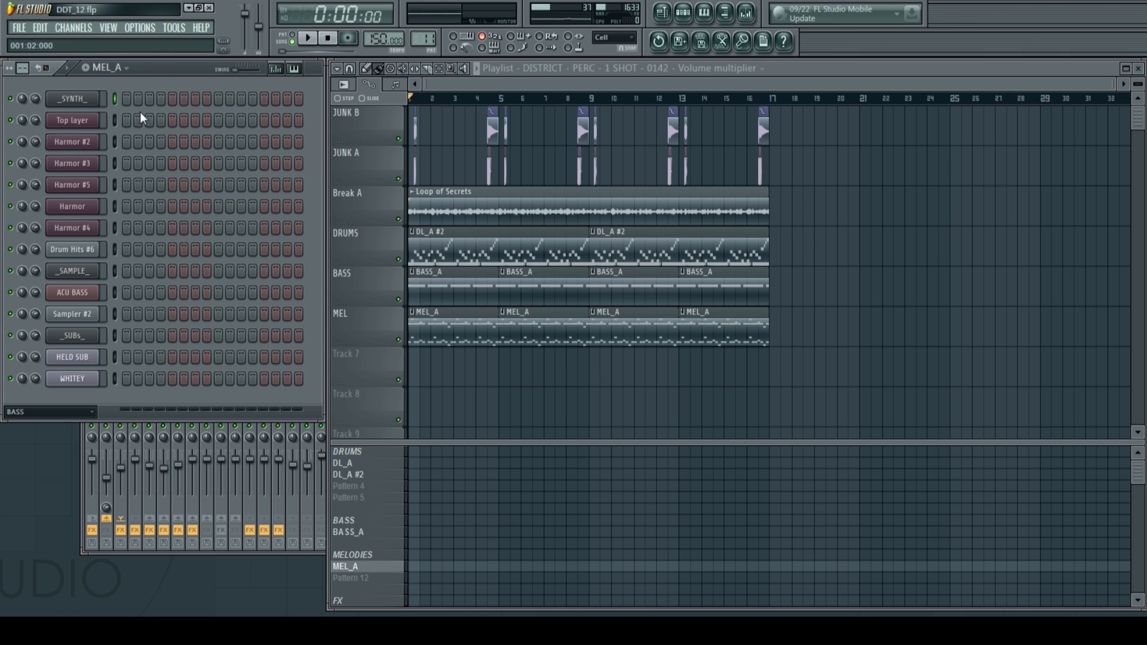
left_click(826, 72)
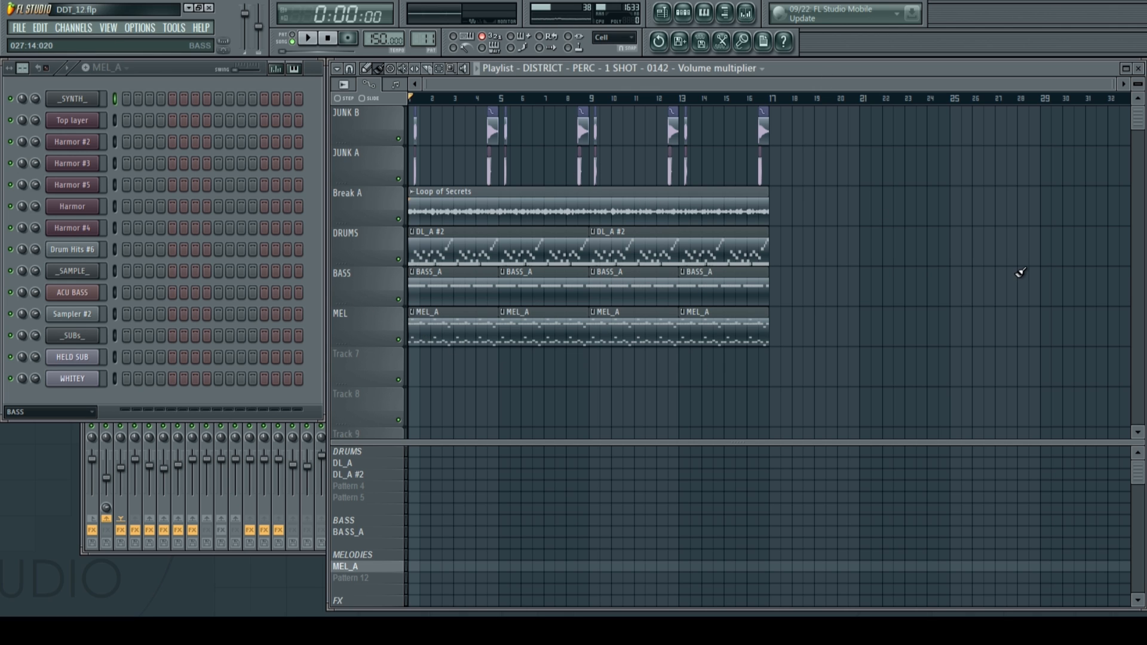
Bring up the mixer and examine the ALL SC, DRUMS and ALL FX buses, the GEN SC track and the individual insert tracks.
key("F9")
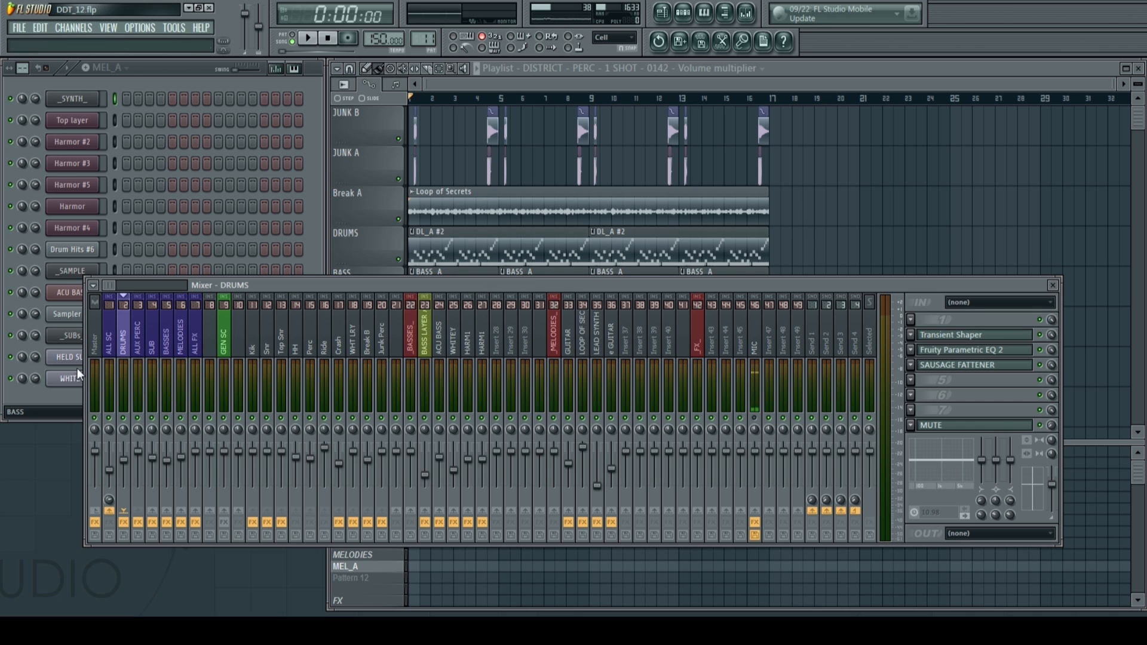
left_click(100, 326)
left_click(121, 343)
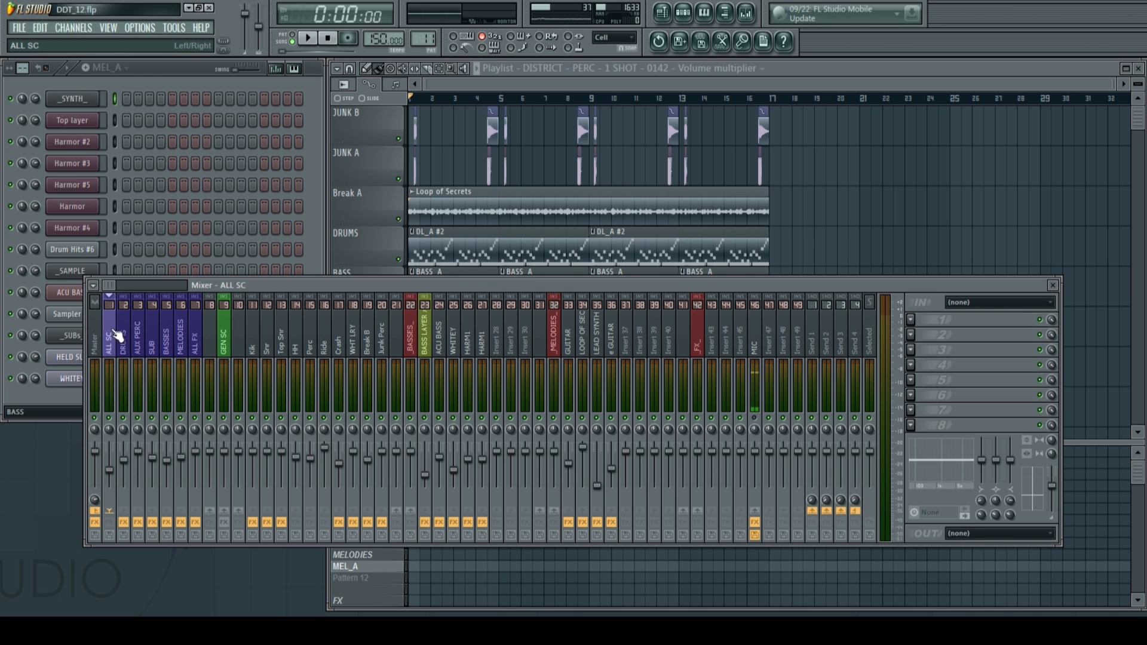
left_click(110, 346)
left_click(198, 343)
left_click(224, 338)
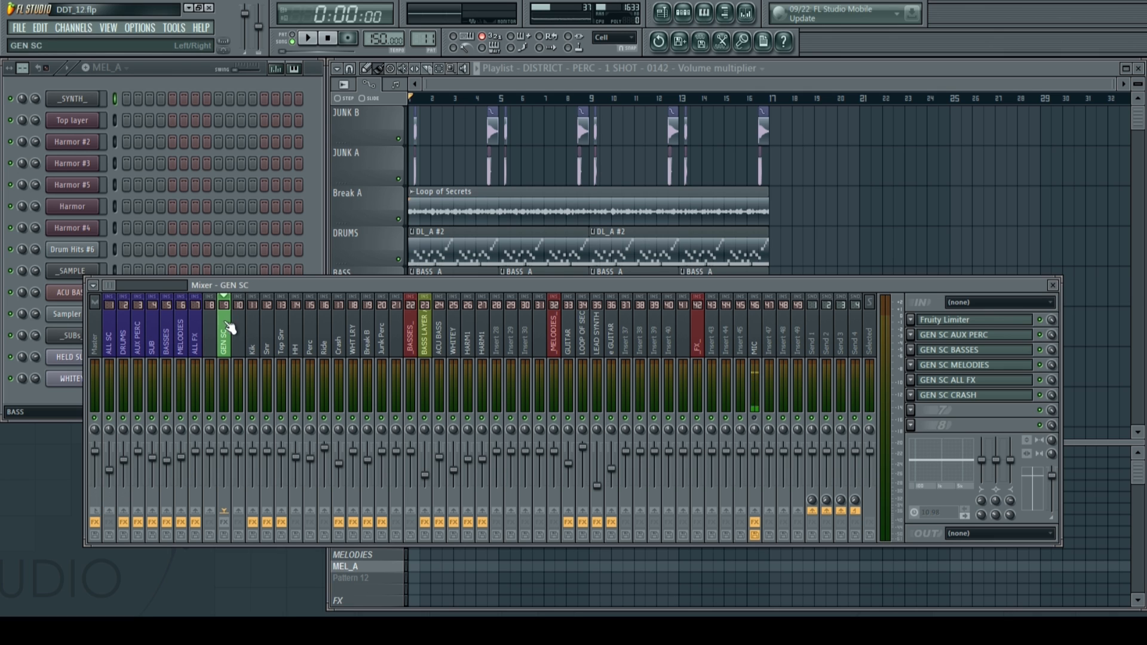
left_click_drag(258, 340, 383, 340)
left_click_drag(511, 332, 754, 346)
left_click_drag(358, 336, 225, 326)
left_click_drag(622, 285, 618, 288)
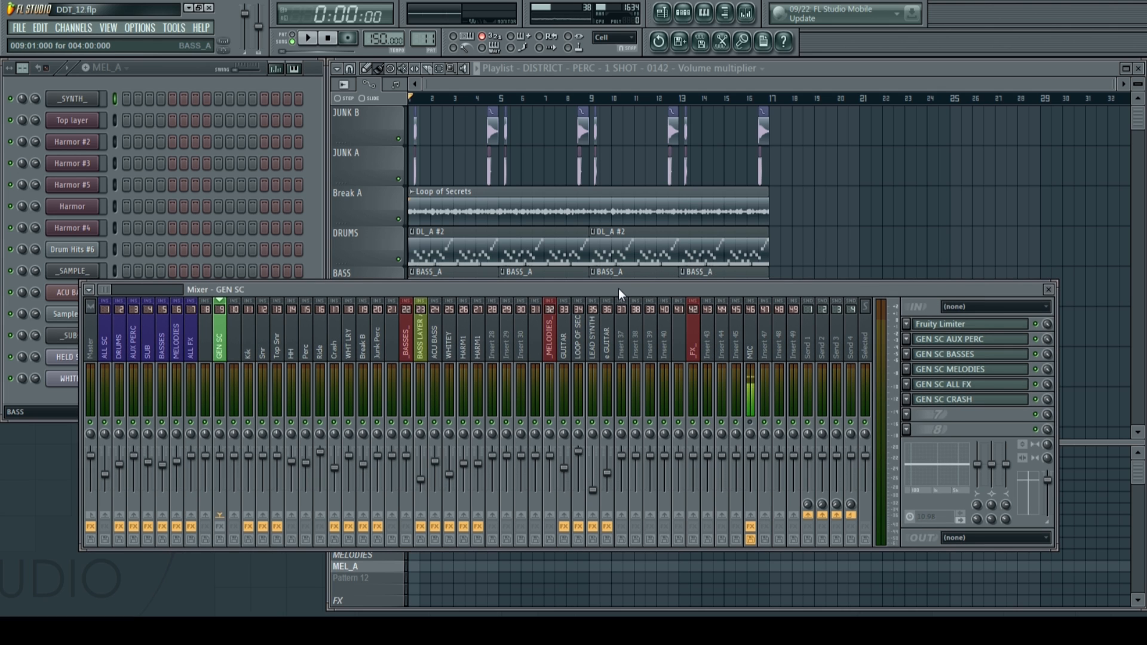
mouse_move(618, 288)
left_mouse_down()
mouse_move(593, 297)
mouse_move(646, 295)
mouse_move(628, 261)
mouse_move(629, 295)
left_mouse_up()
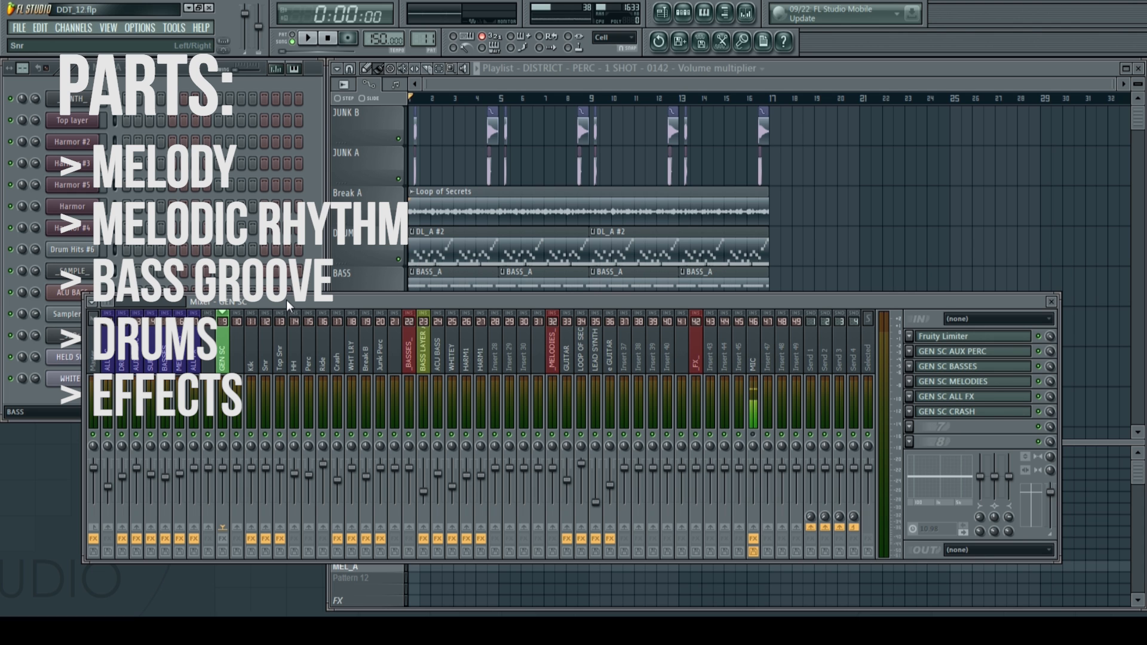
Review the effect chains and routing of the DRUMS, AUX PERC, SUB, ALL FX, ALL SC and Master mixer tracks.
mouse_move(369, 304)
left_mouse_down()
mouse_move(403, 292)
mouse_move(378, 289)
left_mouse_up()
left_click(132, 353)
left_click(206, 339)
left_click(135, 339)
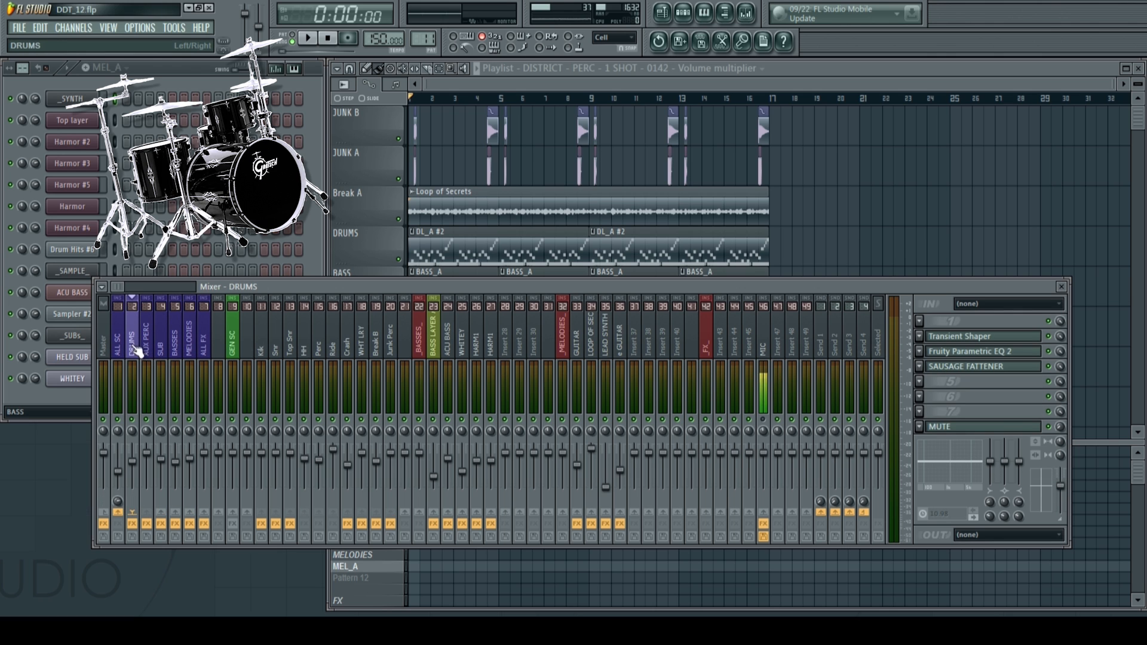
left_click(187, 342)
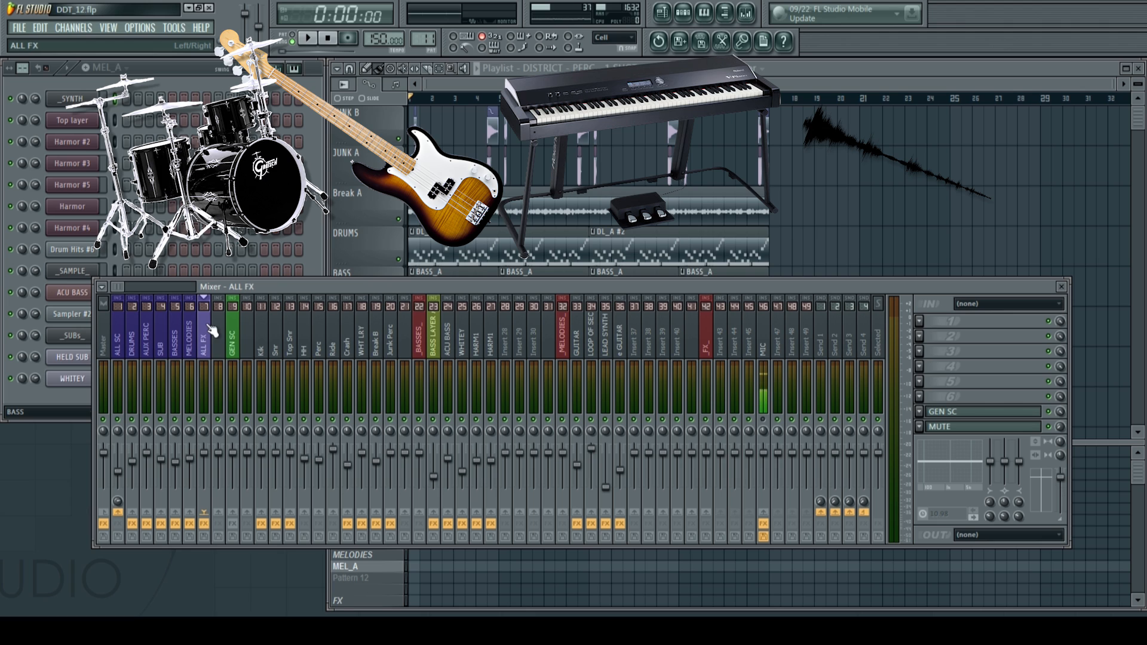
left_click(125, 318)
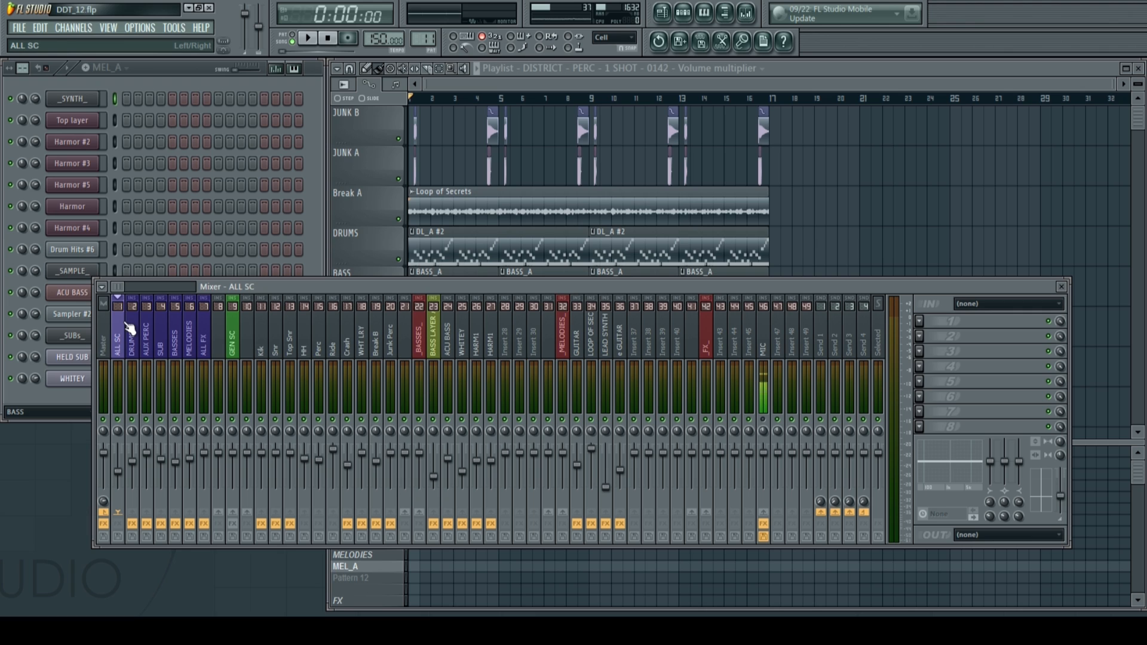
left_click(165, 326)
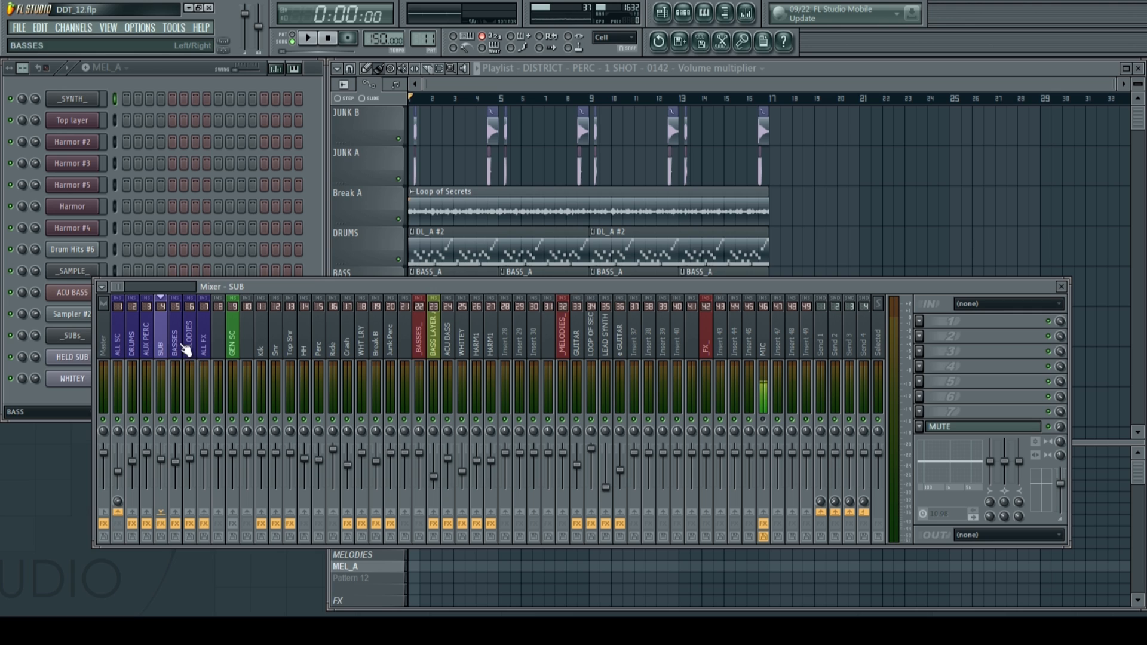
left_click(146, 349)
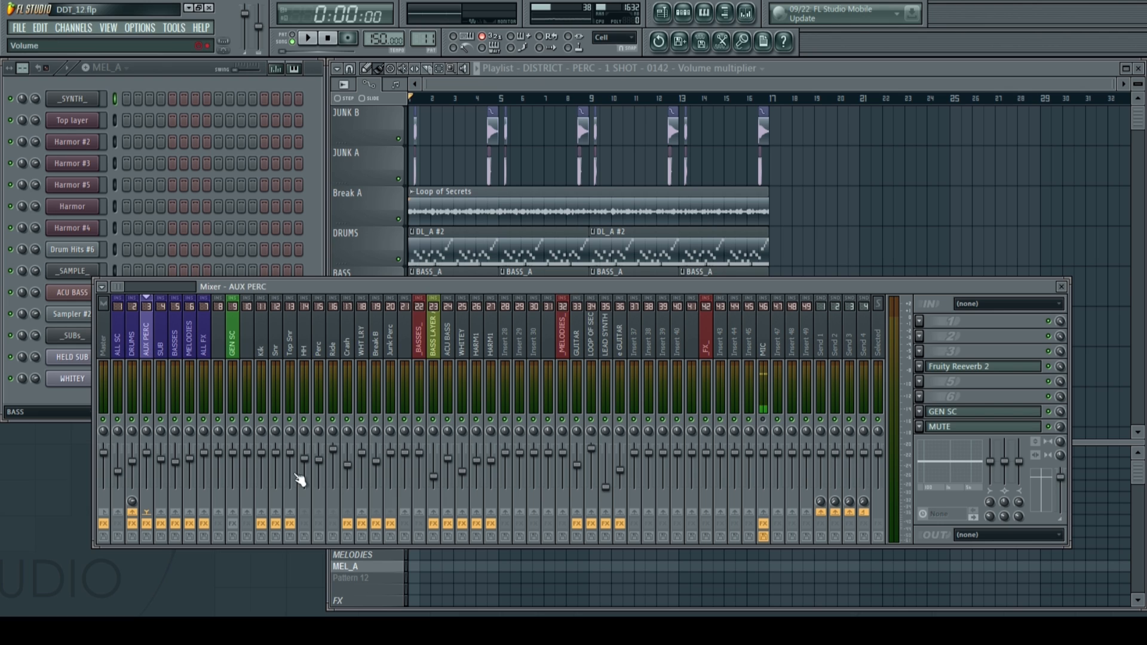
left_click(135, 347)
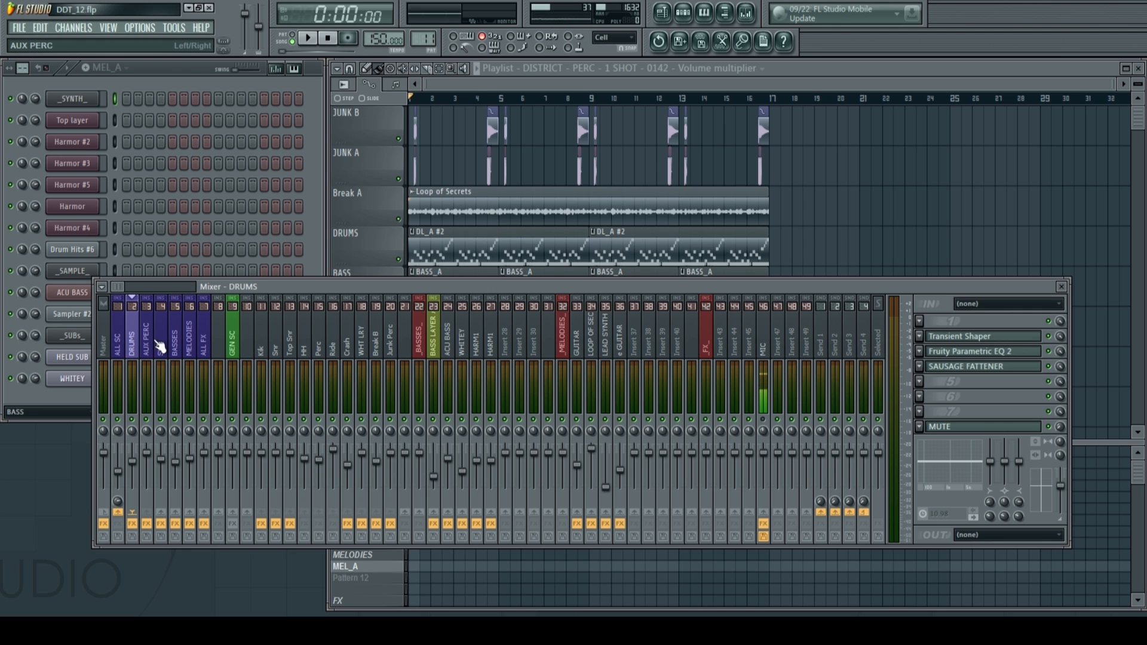
left_click(103, 343)
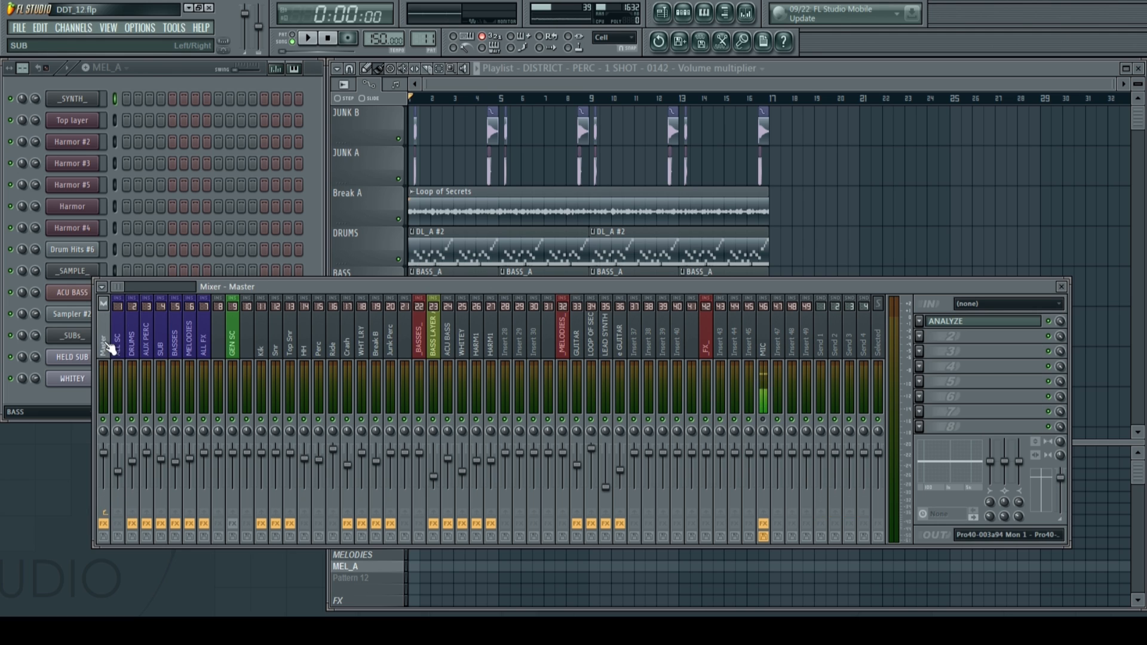
Reposition the mixer and play back the song with the GUITAR track isolated.
left_click_drag(448, 289, 441, 320)
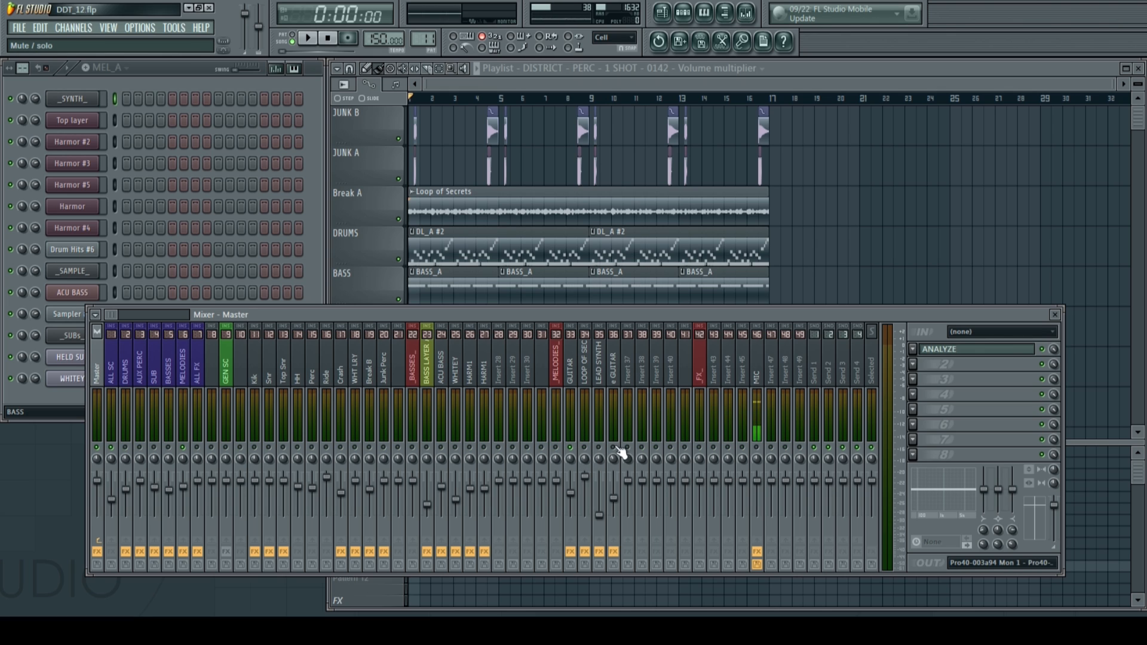
key("space")
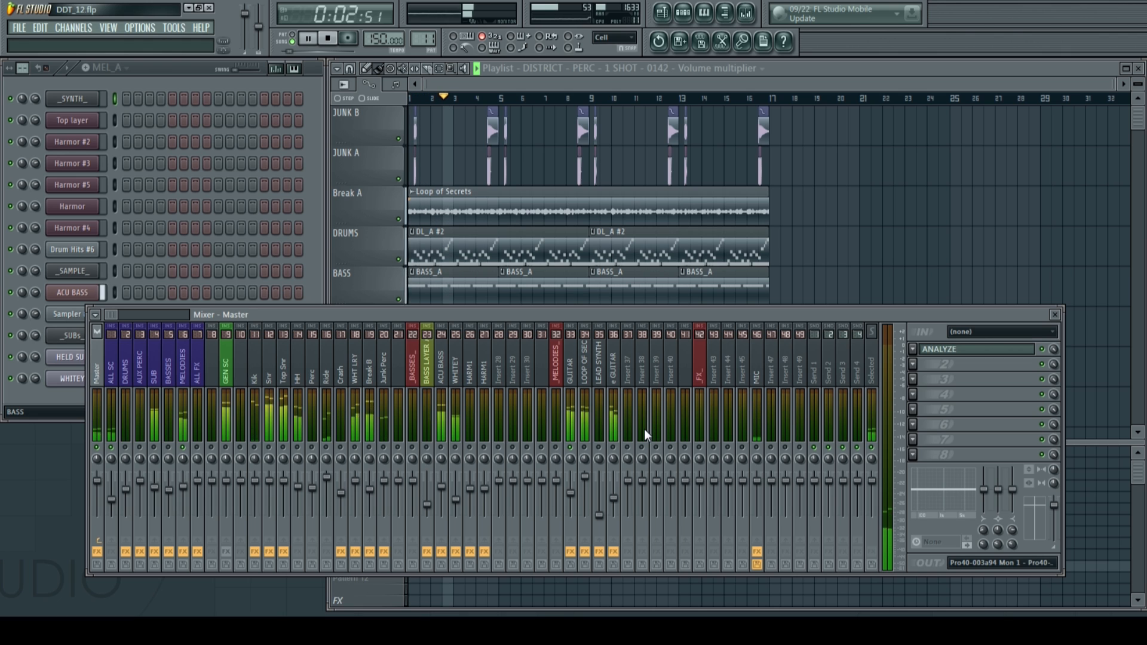
key("space")
Show the SYNTH MEL channel group and inspect the BIG SAW and BIG SAW #2 synths, auditioning a note on the second.
left_click(51, 419)
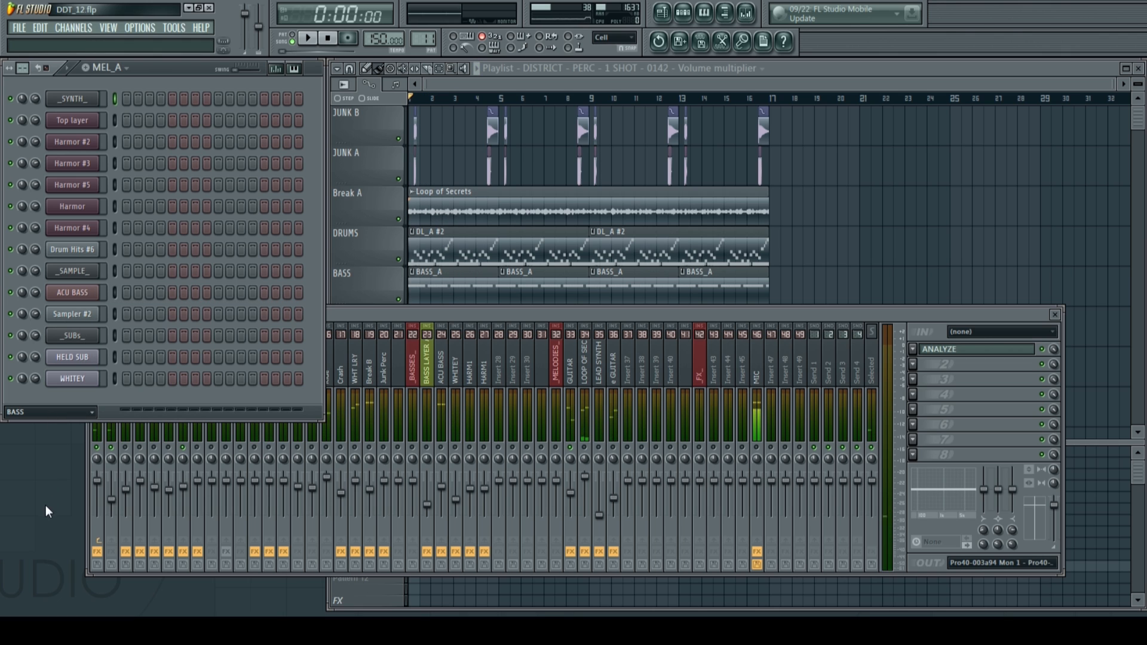
left_click(46, 521)
left_click(72, 99)
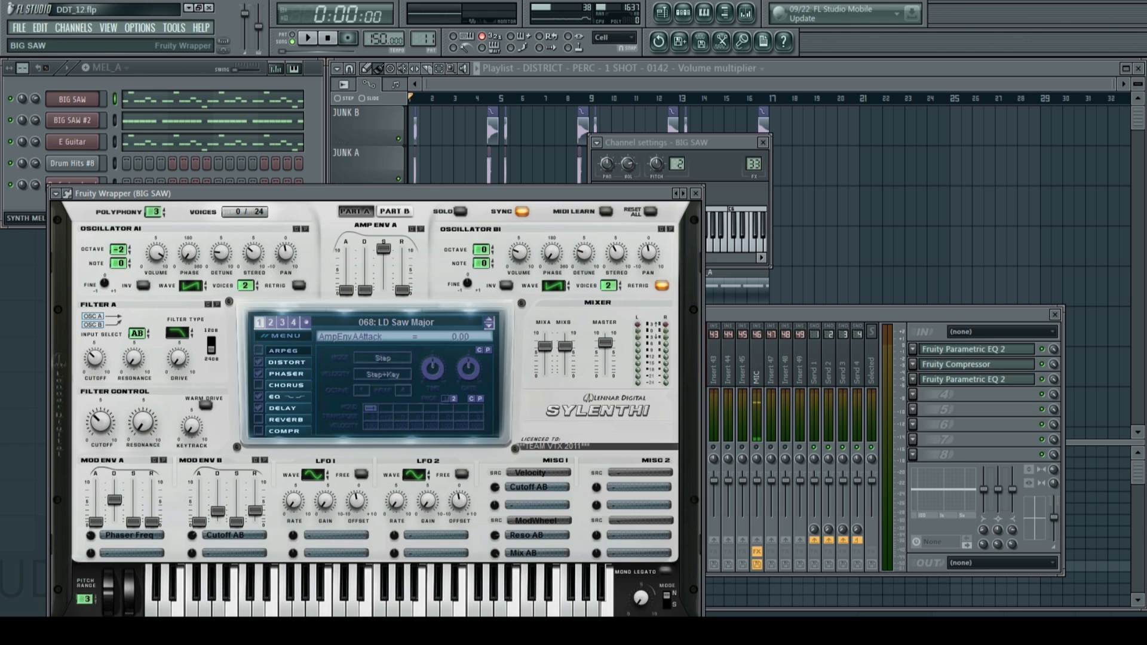
left_click(72, 120)
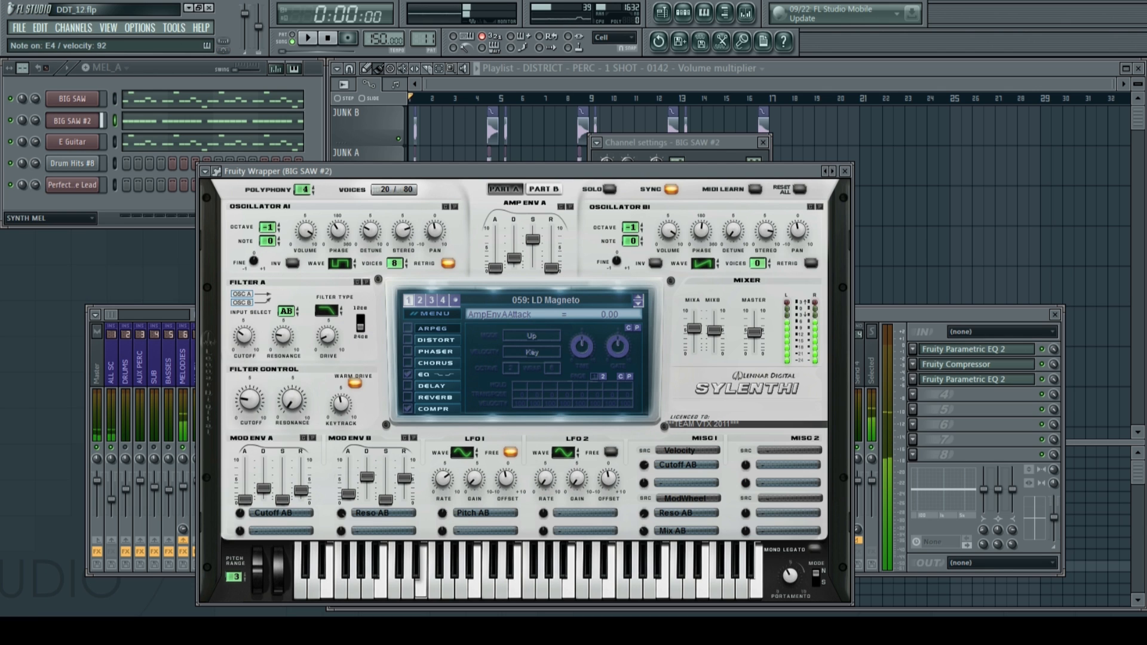
left_click(845, 171)
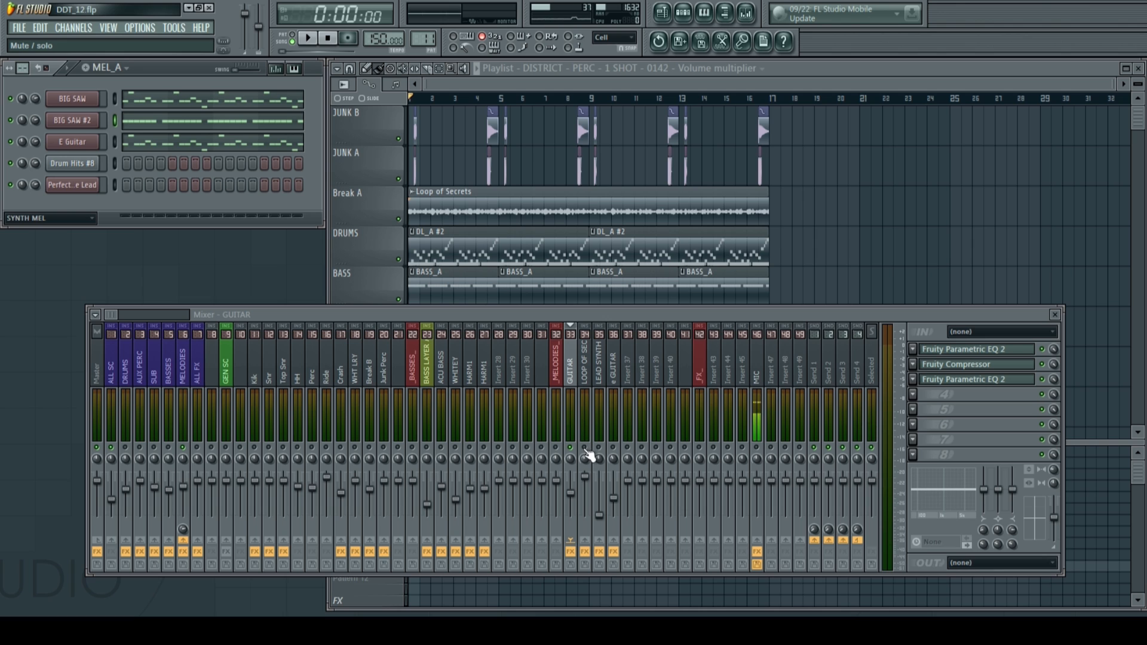
Play back the melody with the LOOP OF SECRETS track enabled and view that track's effects.
key("space")
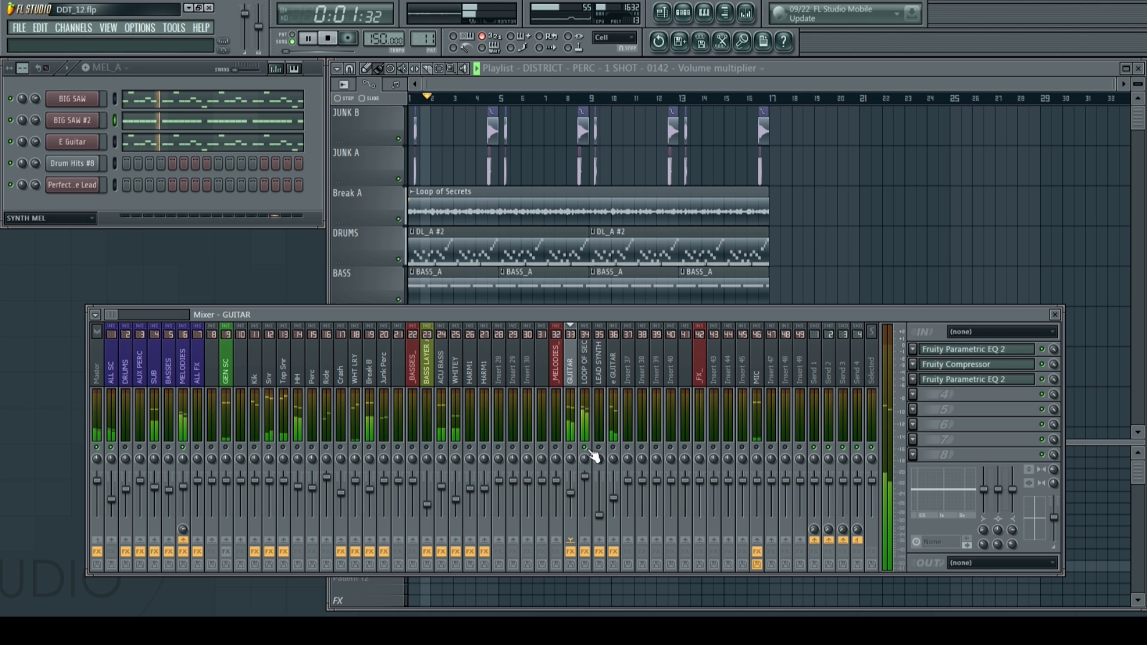
key("space")
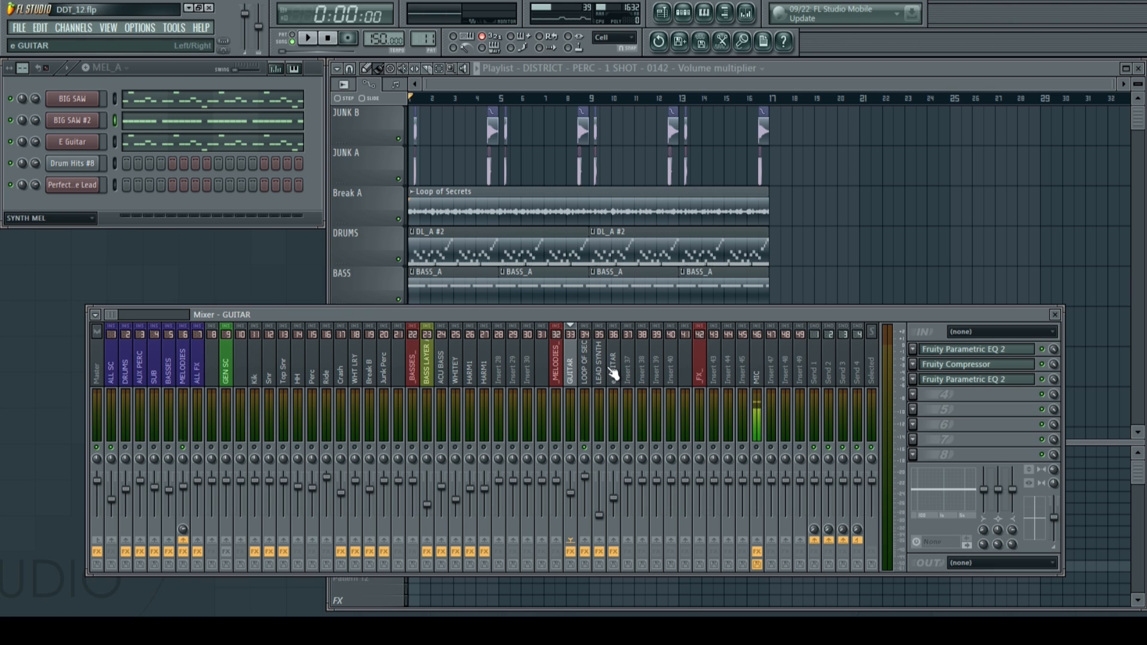
left_click(594, 376)
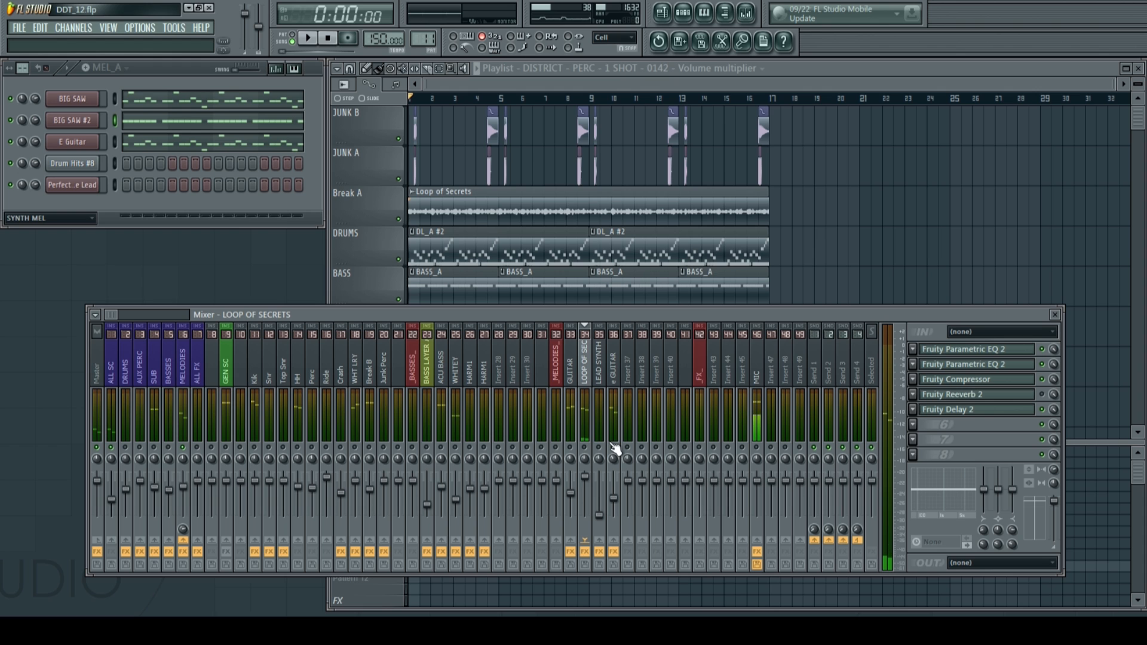
Listen to the e GUITAR track and inspect the E Guitar channel's instrument during playback.
key("space")
left_click(616, 377)
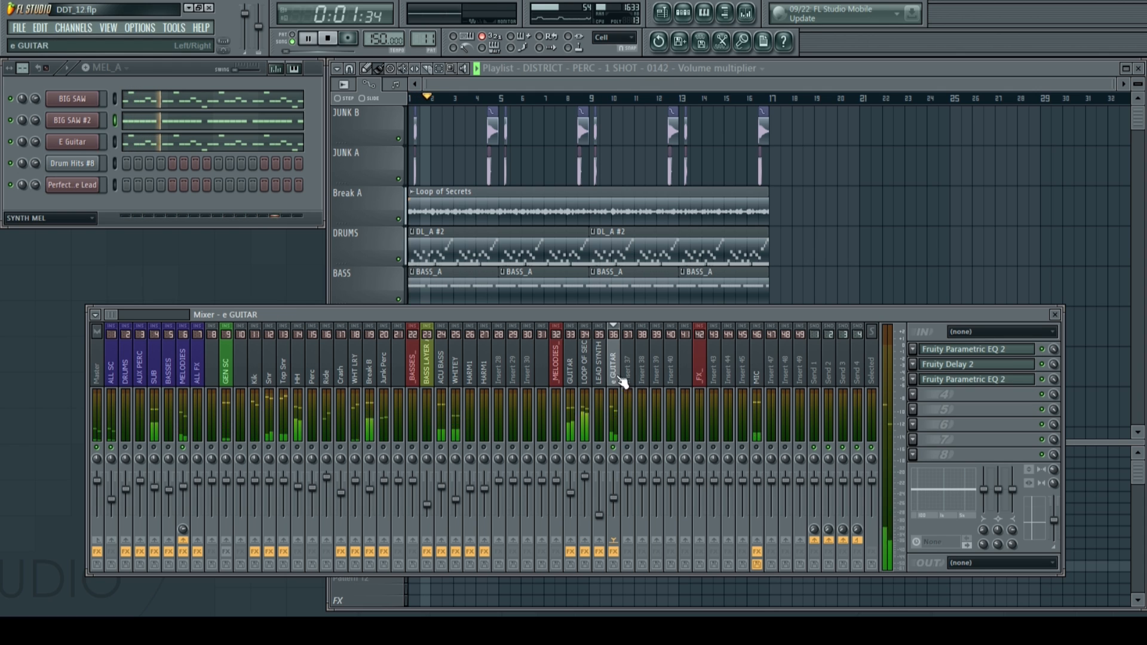
left_click(82, 142)
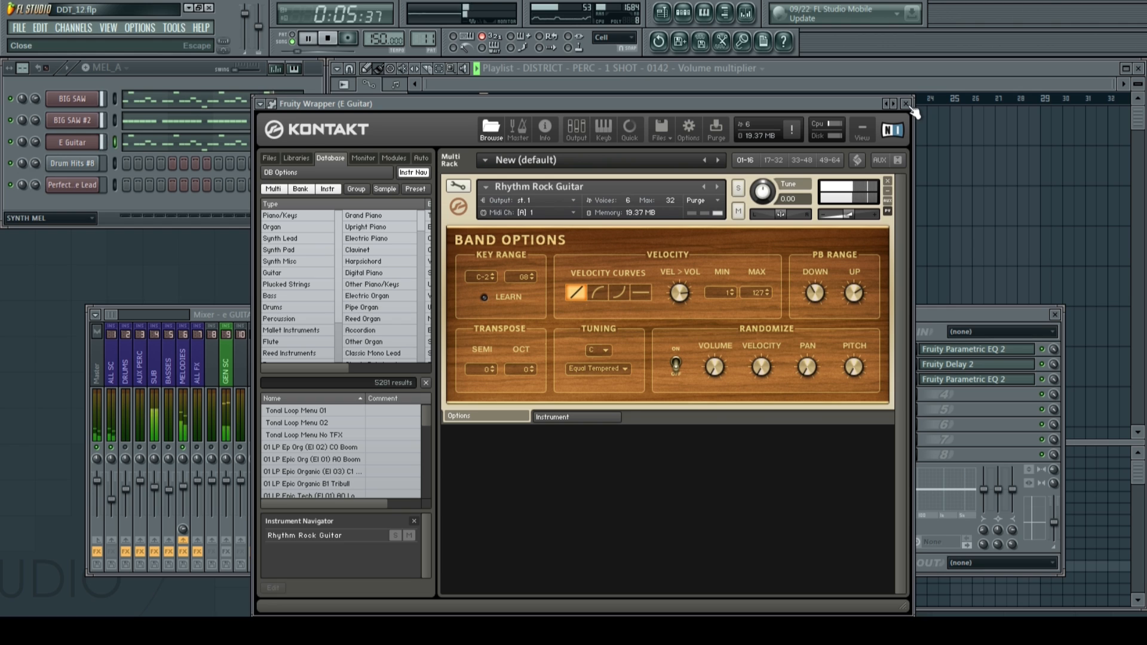
left_click(906, 104)
key("space")
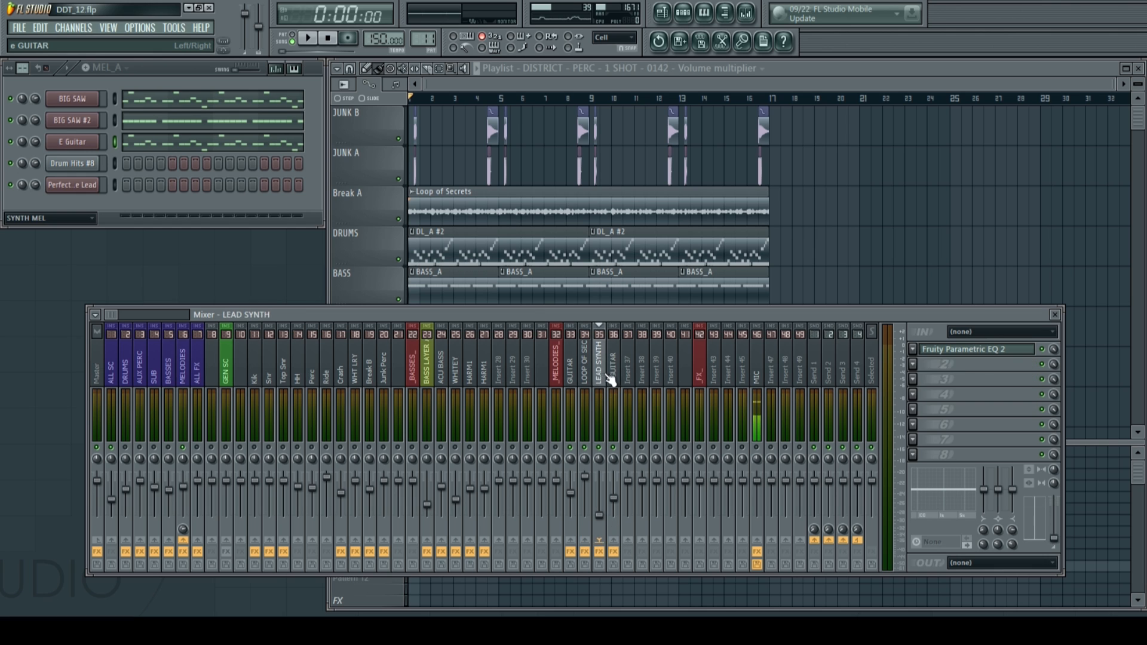
Select the MELODIES bus and play back all the melody layers together.
left_click(182, 387)
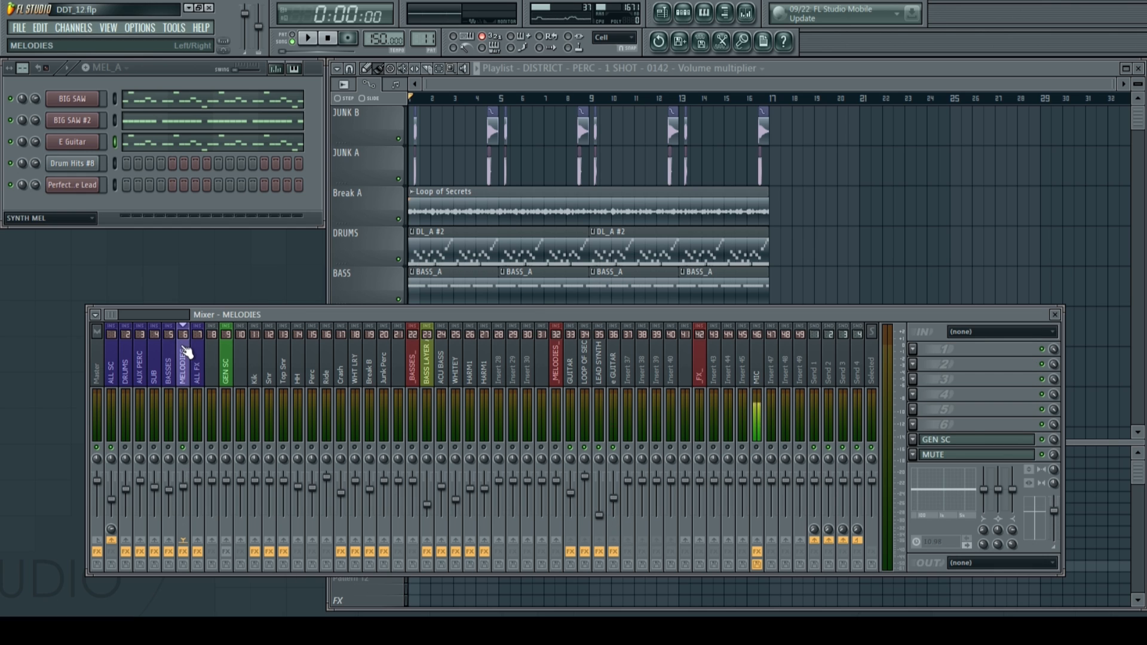
key("space")
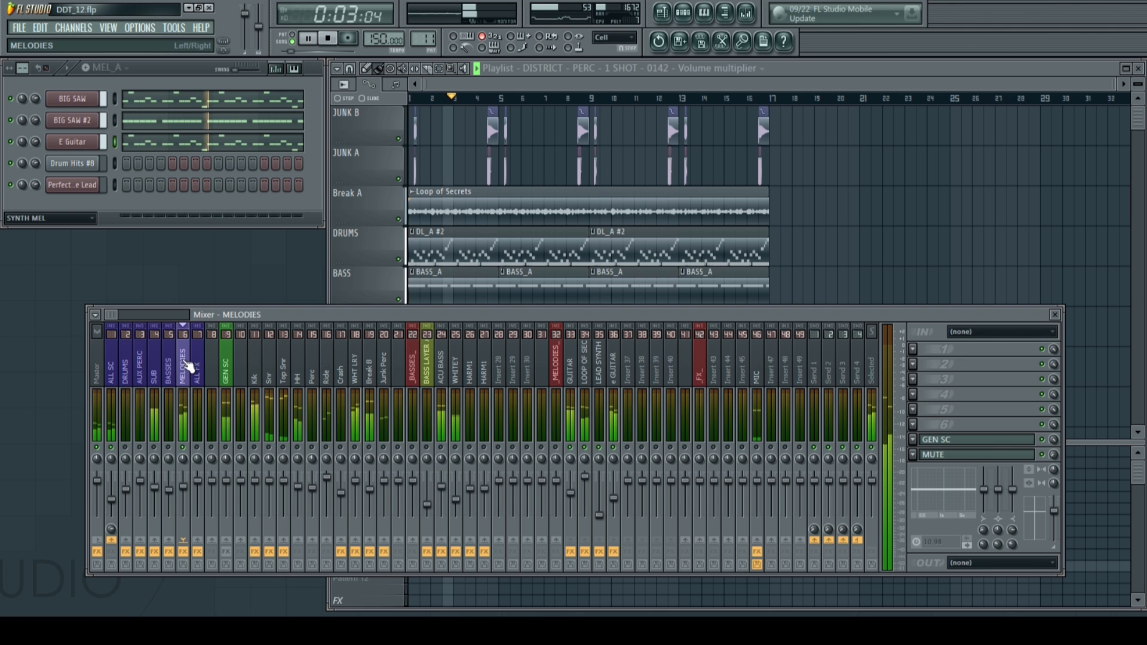
key("space")
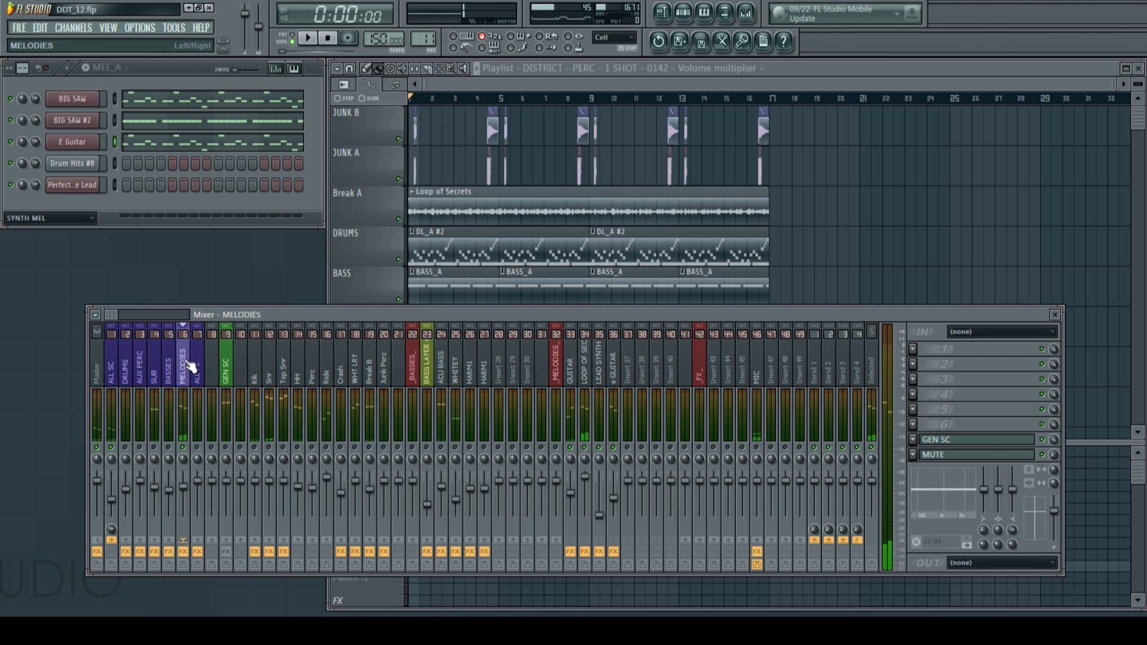
Examine the effect chains of the bass mixer tracks ACU BASS, WHITEY and the two HARM1 tracks.
left_click(457, 361)
left_click(446, 366)
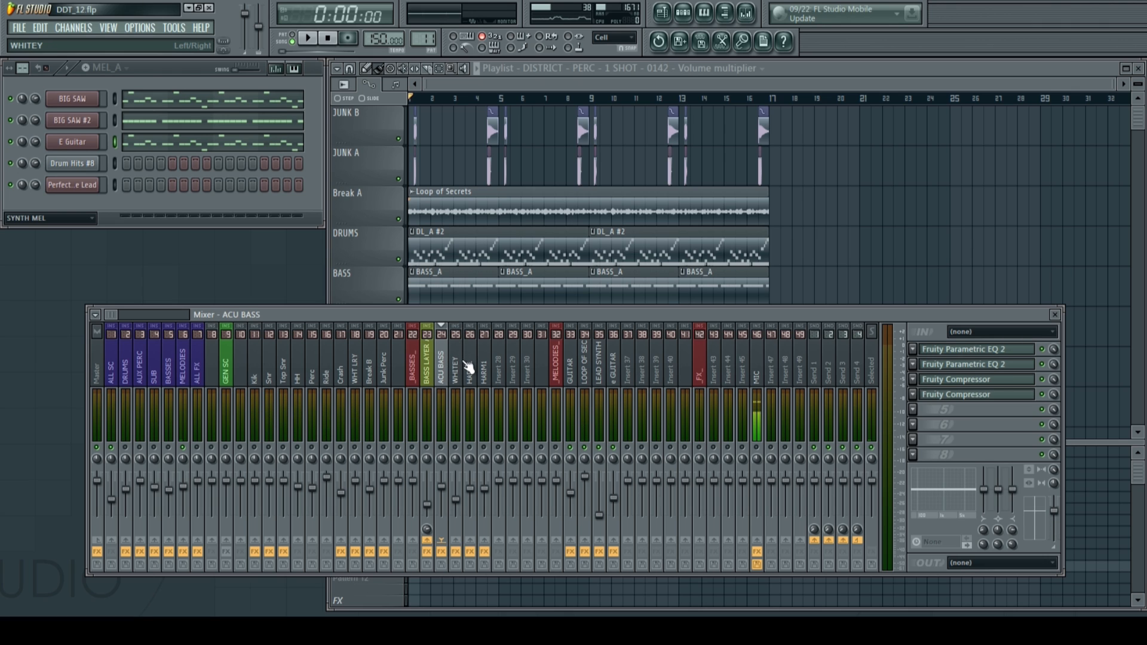
left_click(455, 371)
left_click(470, 371)
left_click(484, 371)
left_click(473, 371)
left_click(458, 370)
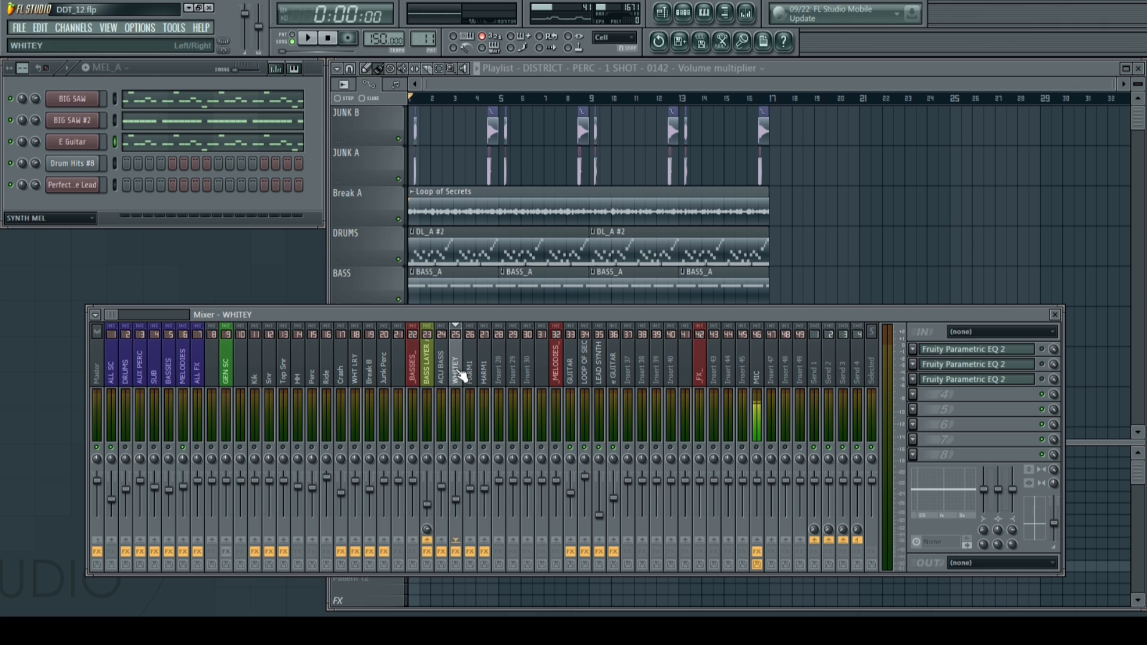
left_click(444, 374)
Solo the ACU BASS track and inspect its instrument from the BASS channel group while the song plays.
right_click(442, 446)
left_click(67, 221)
left_click(57, 271)
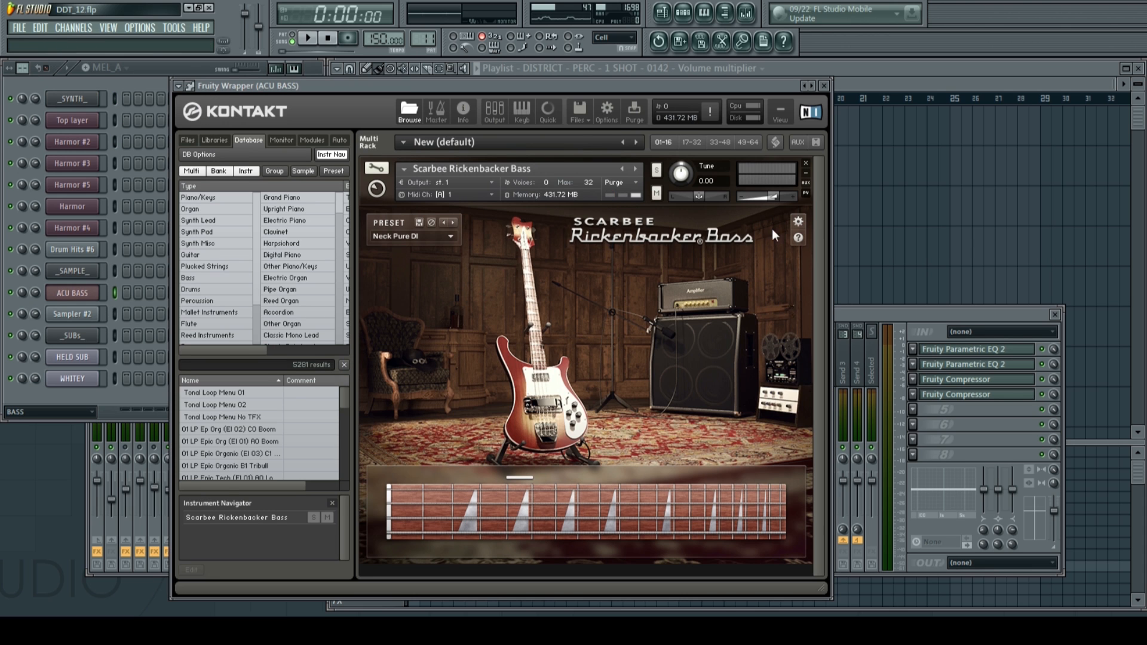
key("space")
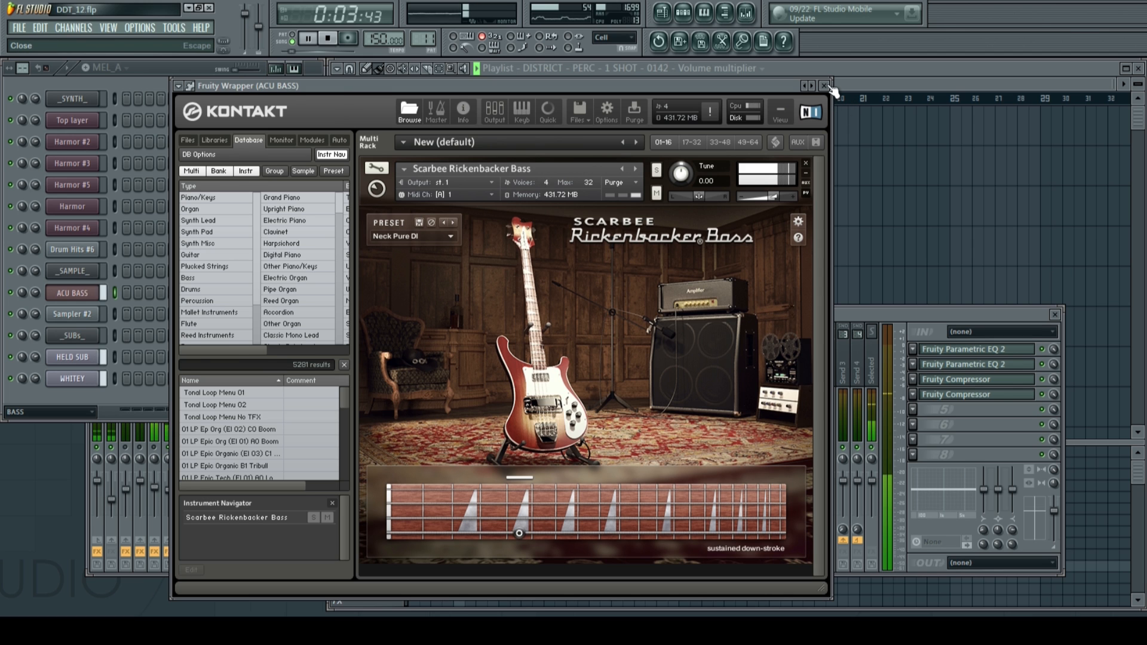
left_click(825, 85)
left_click(480, 338)
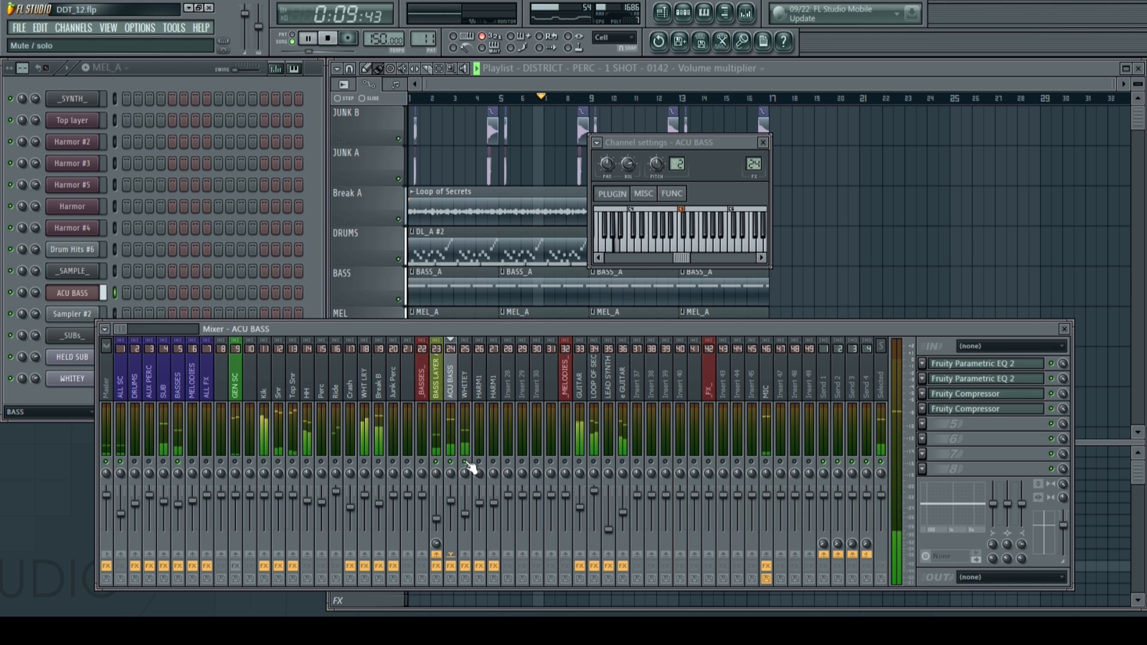
Stop playback and examine the BASS LAYER A group and the first HARM1 track's effect chains in the mixer.
key("space")
left_click(439, 388)
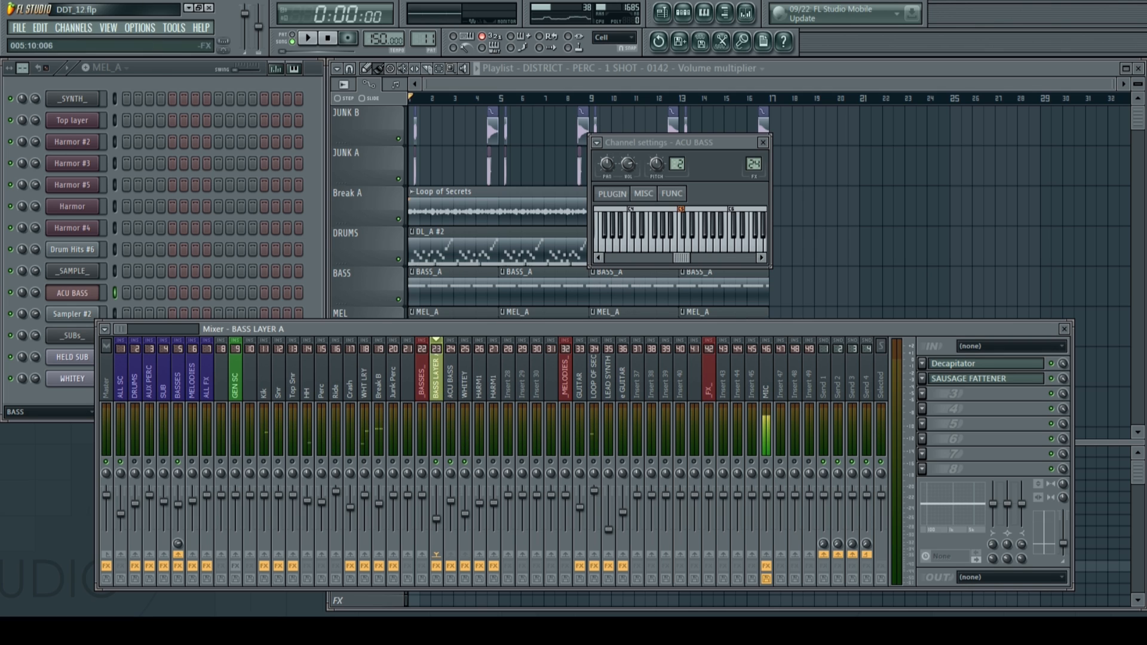
left_click(422, 380)
left_click(442, 380)
mouse_move(443, 374)
left_mouse_down()
mouse_move(468, 380)
mouse_move(438, 389)
left_mouse_up()
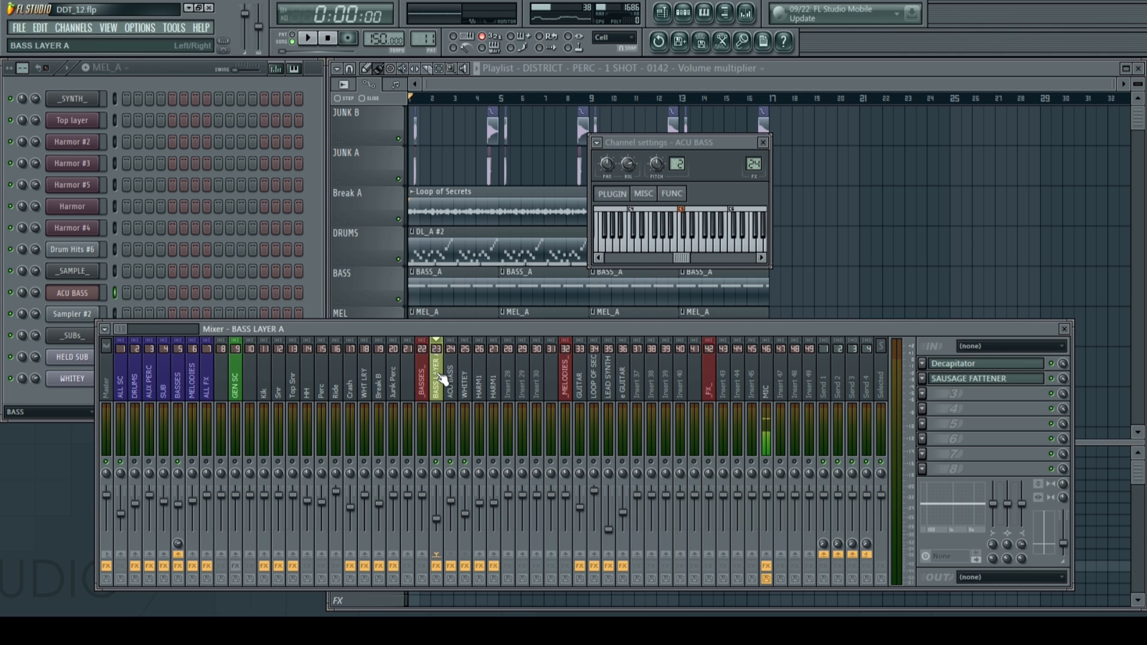
left_click(479, 379)
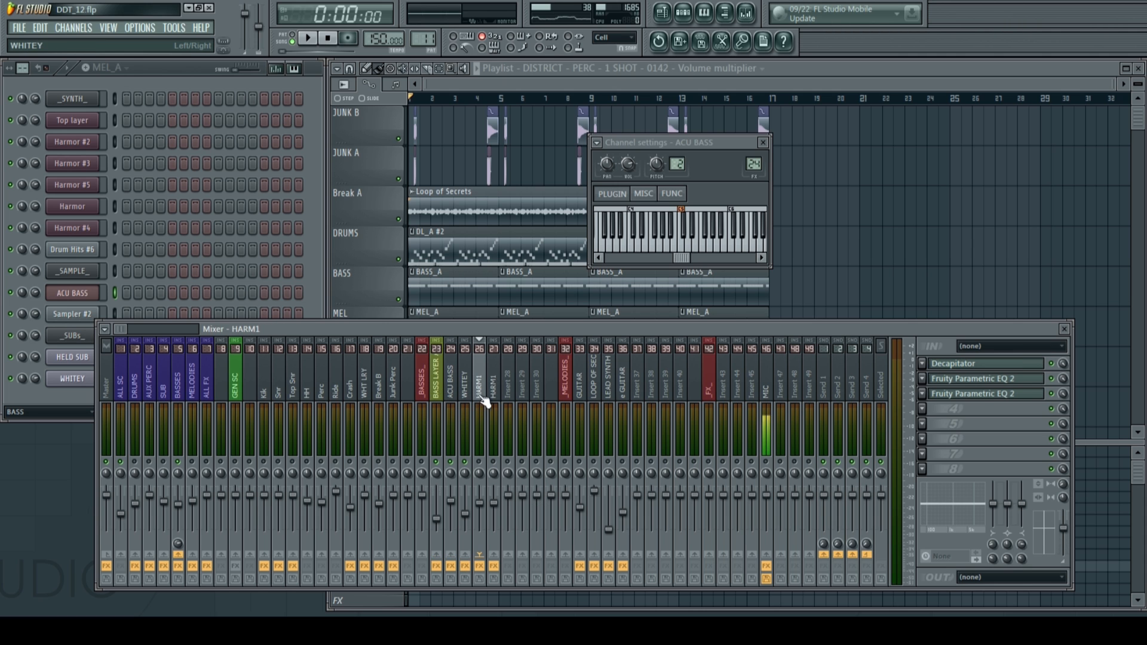
Audition and inspect the Harmor instruments that feed the two HARM1 bass tracks, including Harmor #2 and Harmor #5.
left_click(91, 165)
left_click(93, 162)
left_click(92, 159)
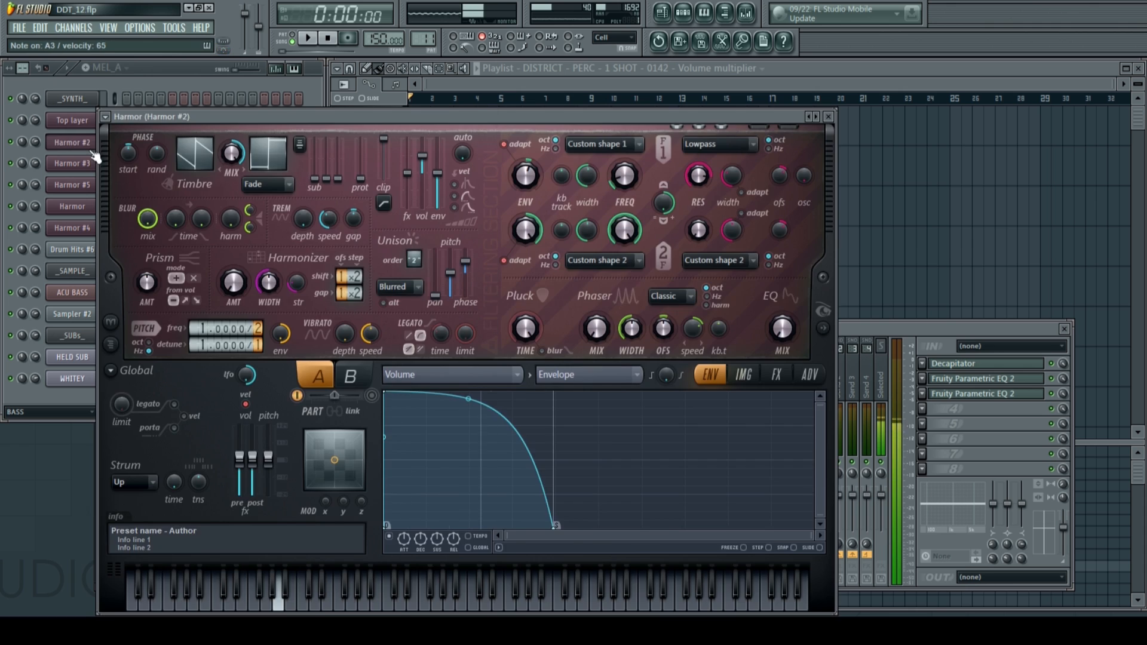
left_click(91, 185)
left_click(1018, 145)
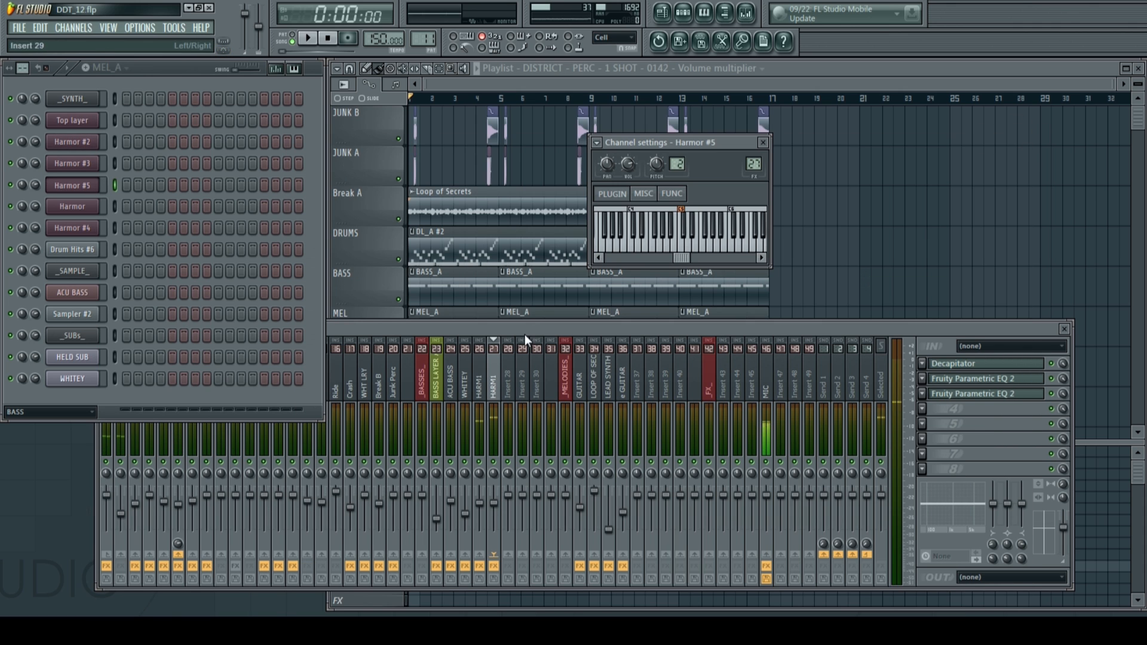
Play back the full mix while selecting the AUX PERC and DRUMS buses, and close the Harmor #5 channel settings.
left_click_drag(527, 330, 553, 322)
mouse_move(418, 379)
left_mouse_down()
mouse_move(299, 388)
mouse_move(418, 380)
left_mouse_up()
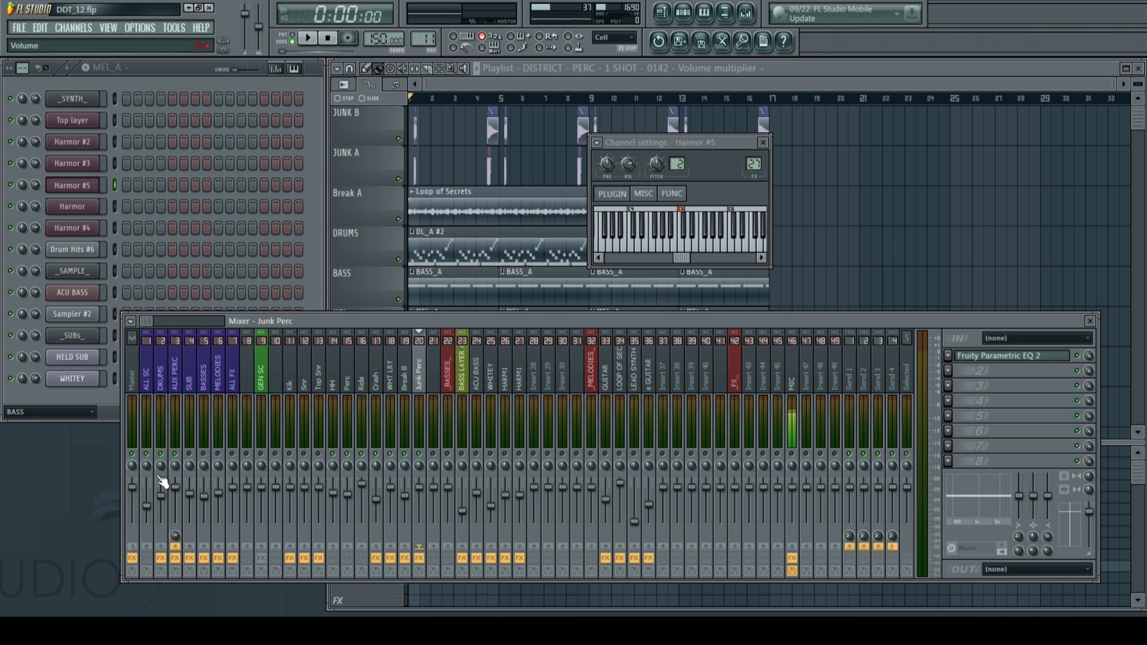
key("space")
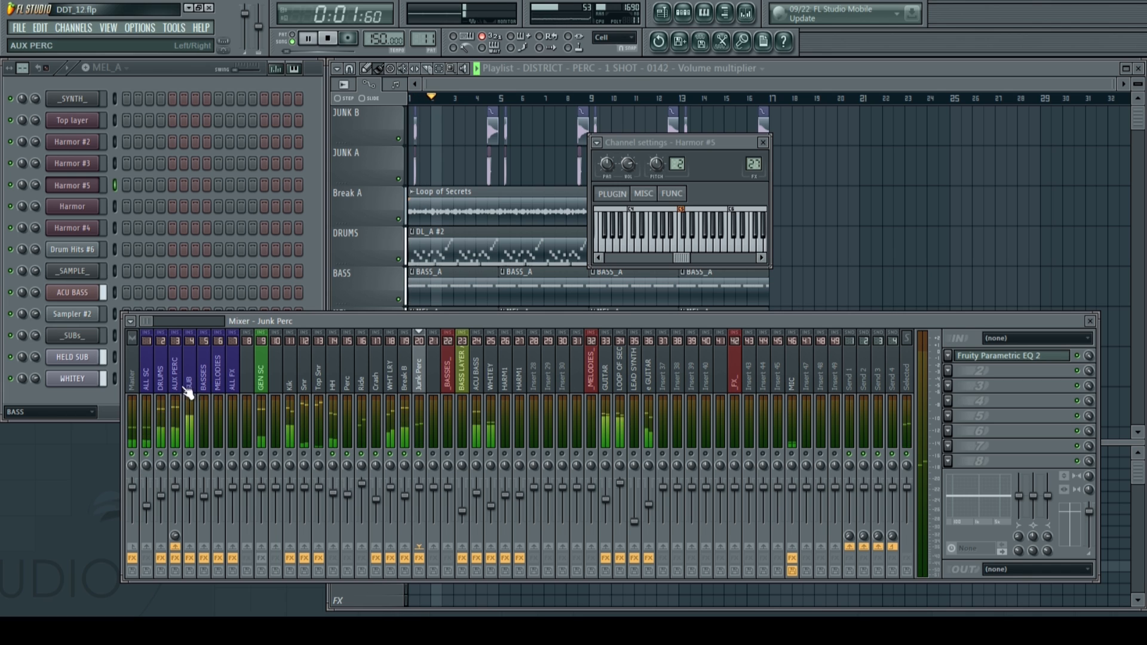
left_click(178, 388)
left_click(162, 377)
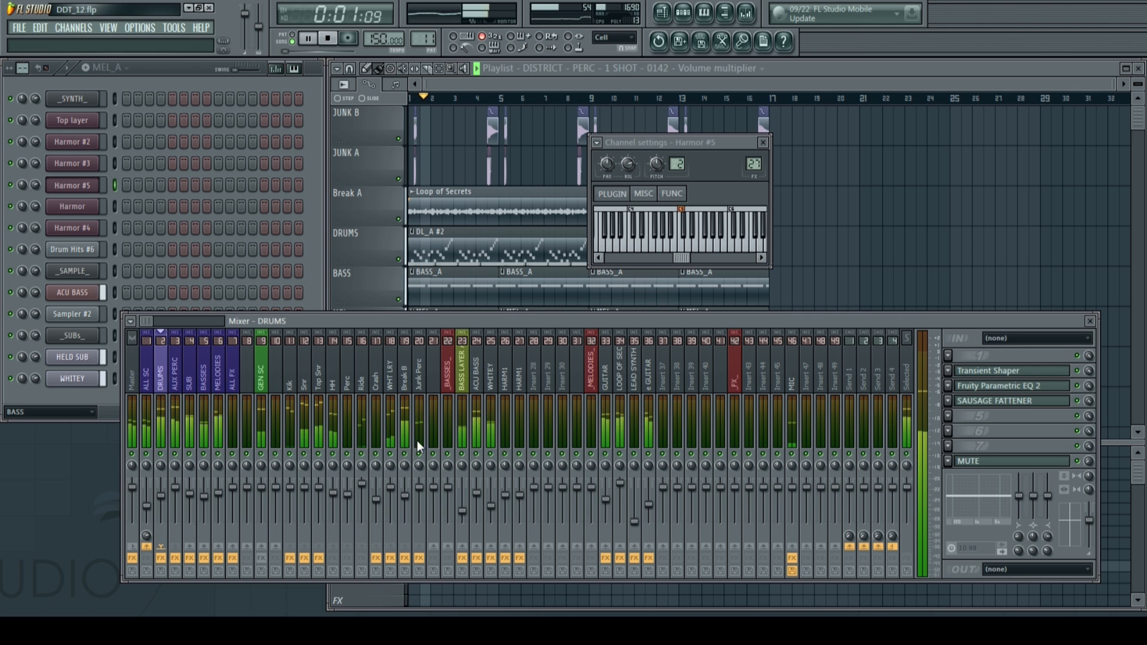
key("space")
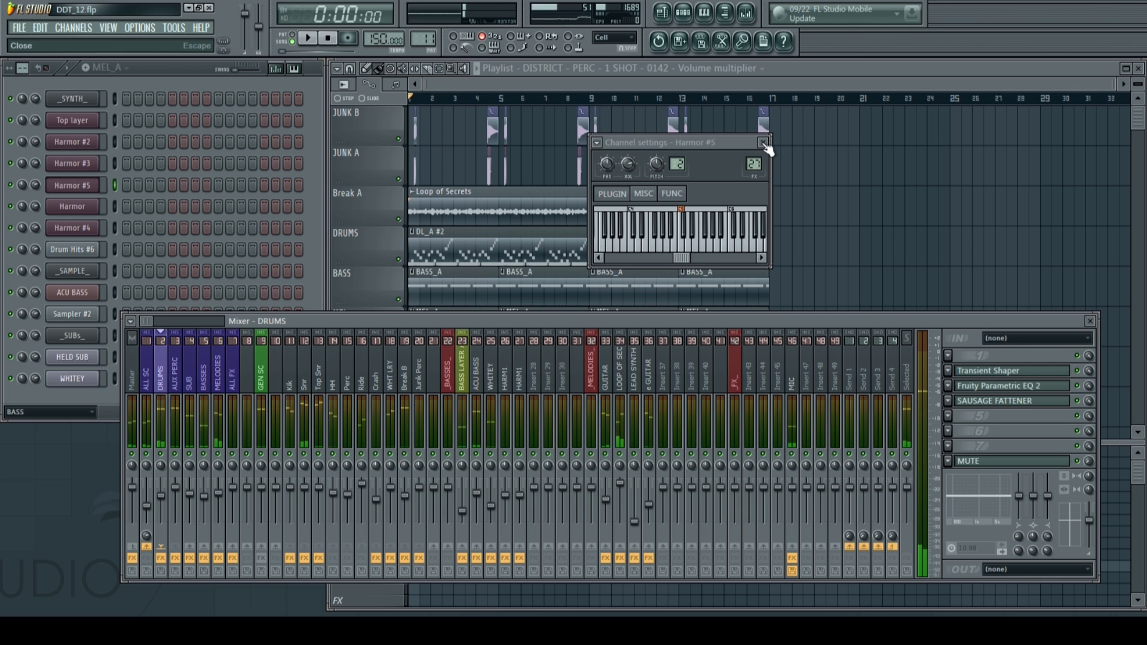
left_click(763, 144)
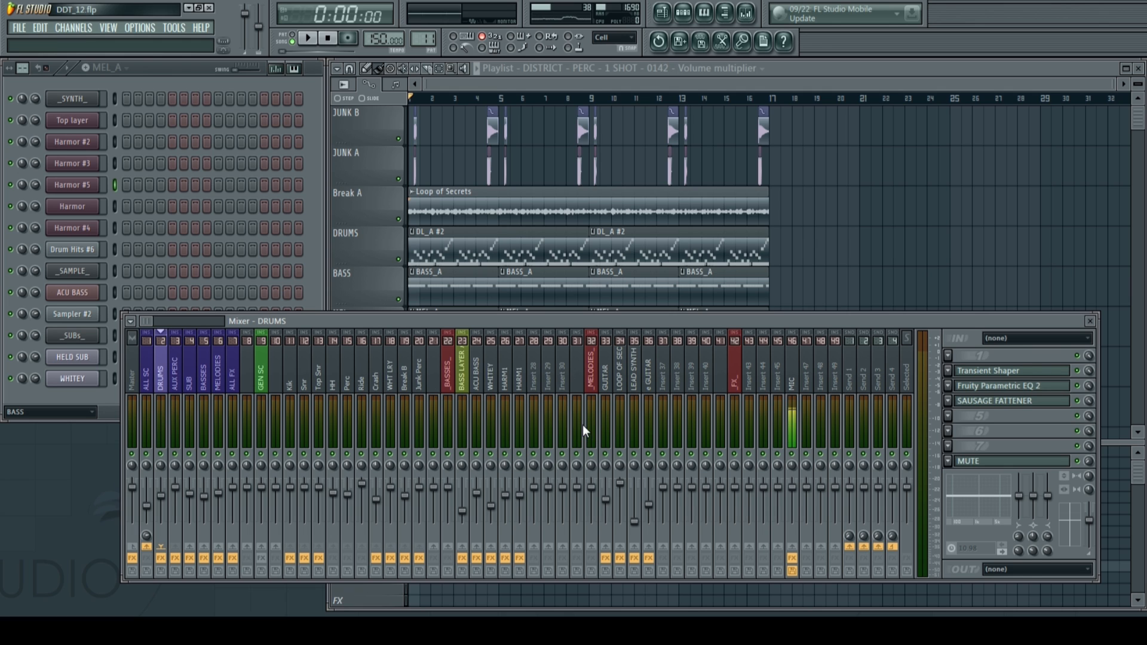
Review the individual guitar and bass tracks alongside the ALL FX bus in the mixer.
left_click(669, 384)
left_click(620, 389)
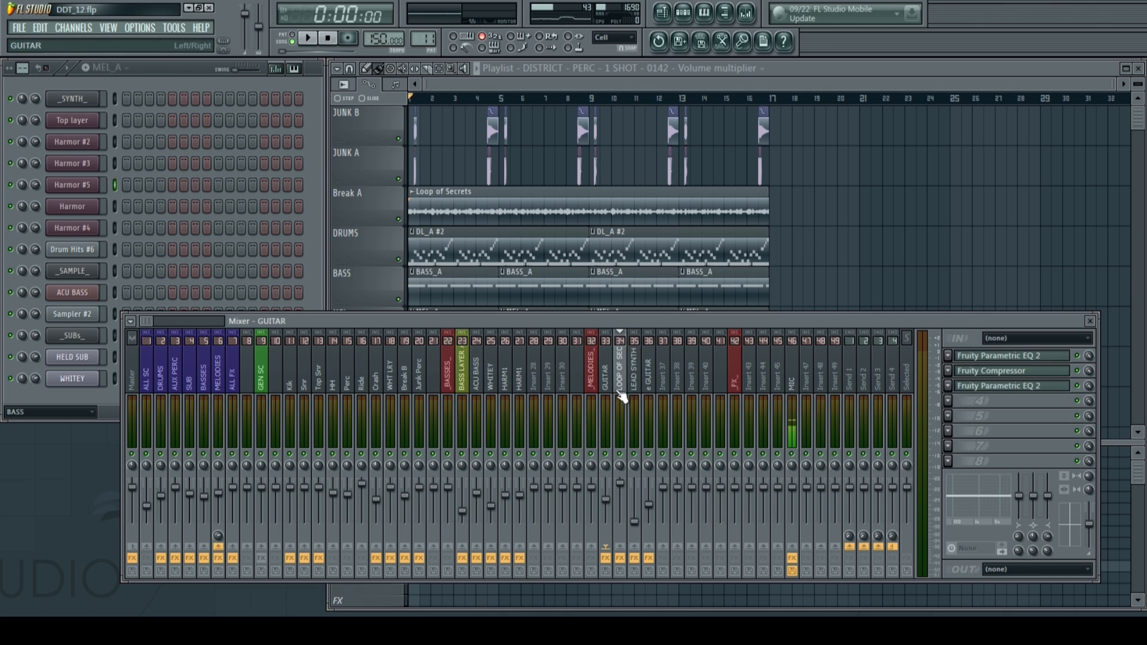
left_click(649, 387)
left_click(235, 371)
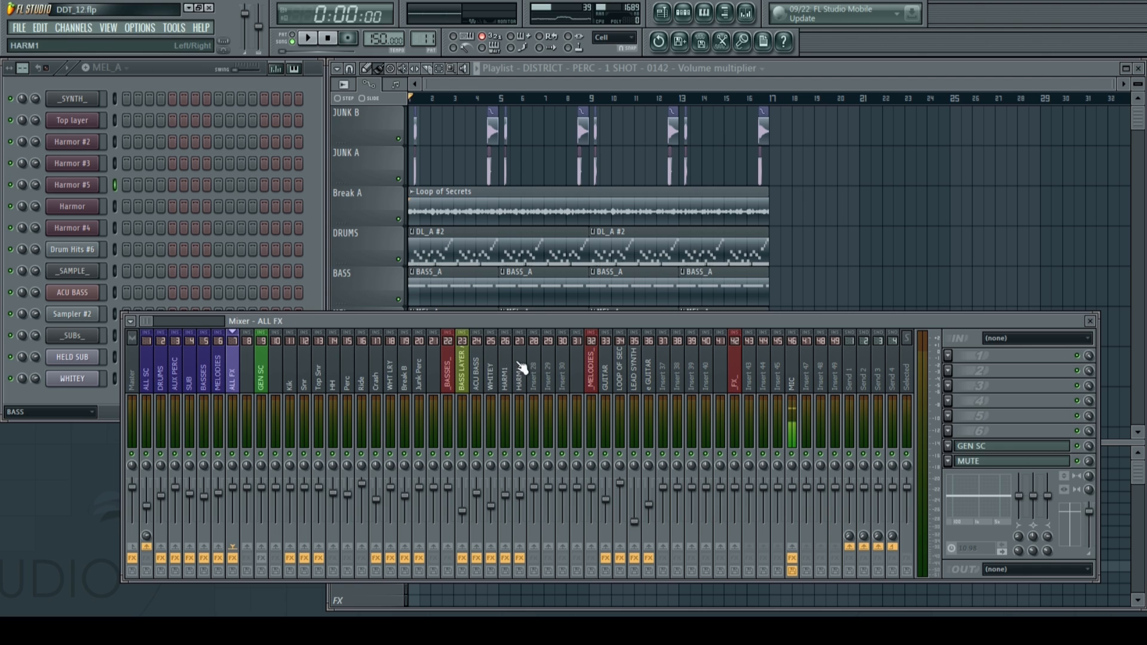
left_click(492, 377)
Compare the purple buses, including MELODIES and DRUMS, with the individual Kik and HH drum tracks.
left_click(234, 379)
left_click(205, 383)
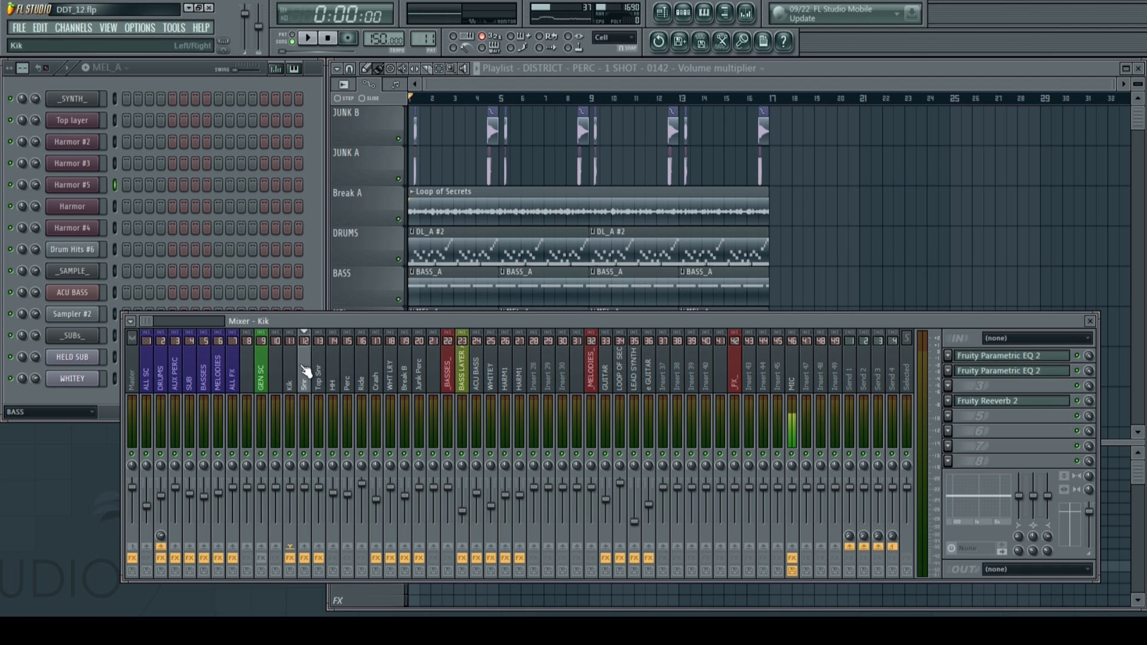
left_click(333, 374)
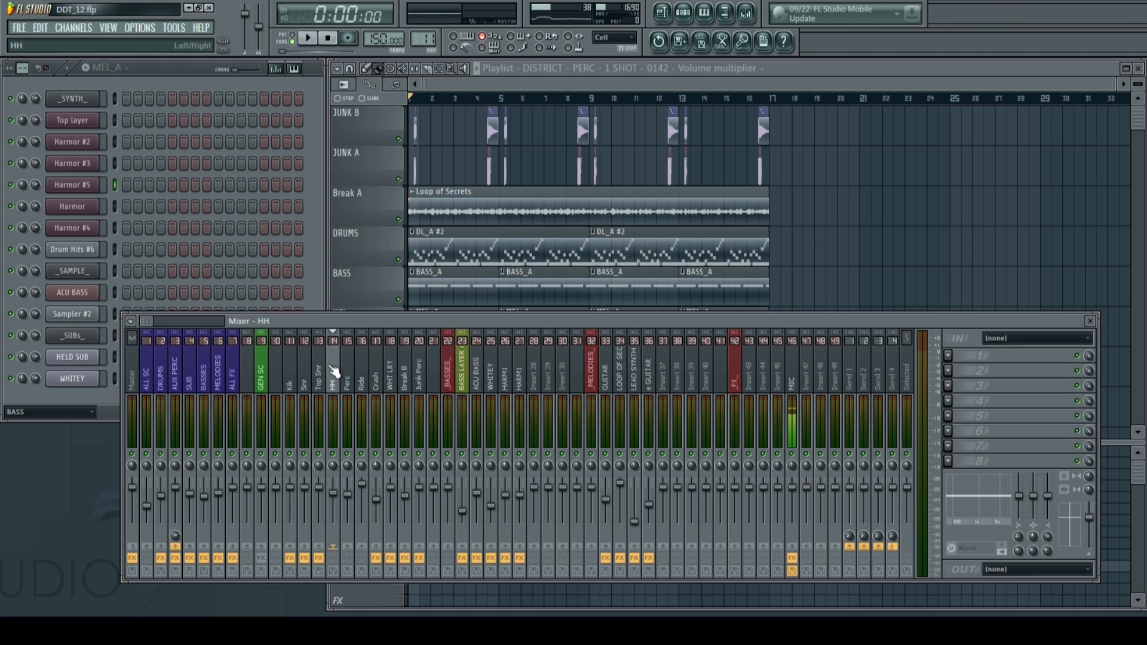
left_click(221, 377)
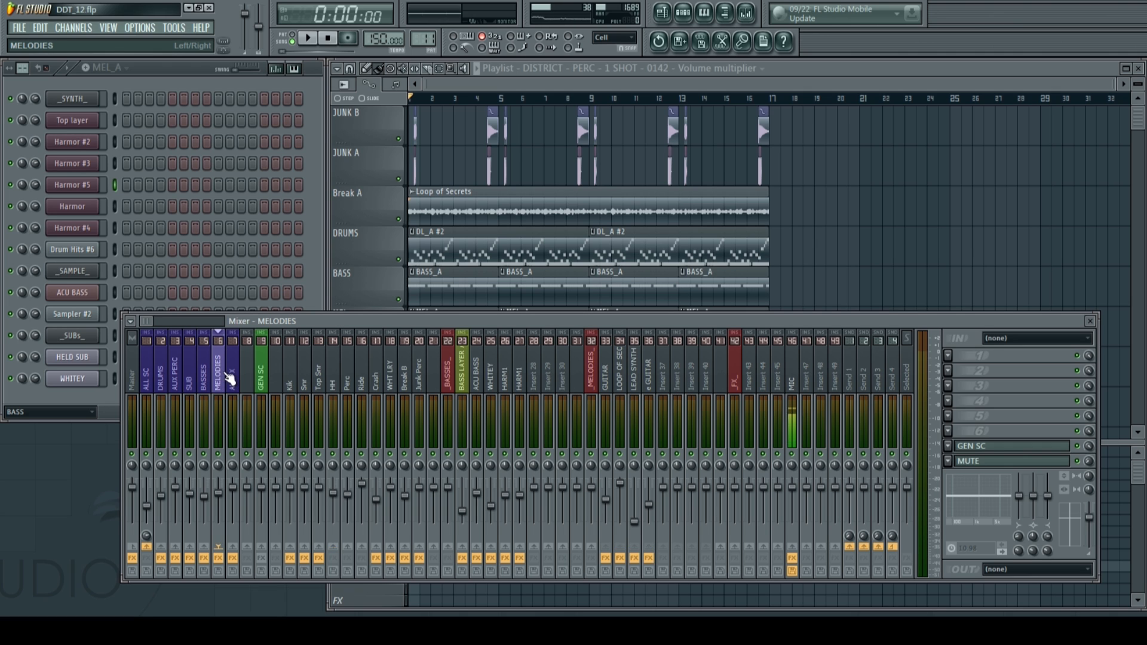
left_click(168, 381)
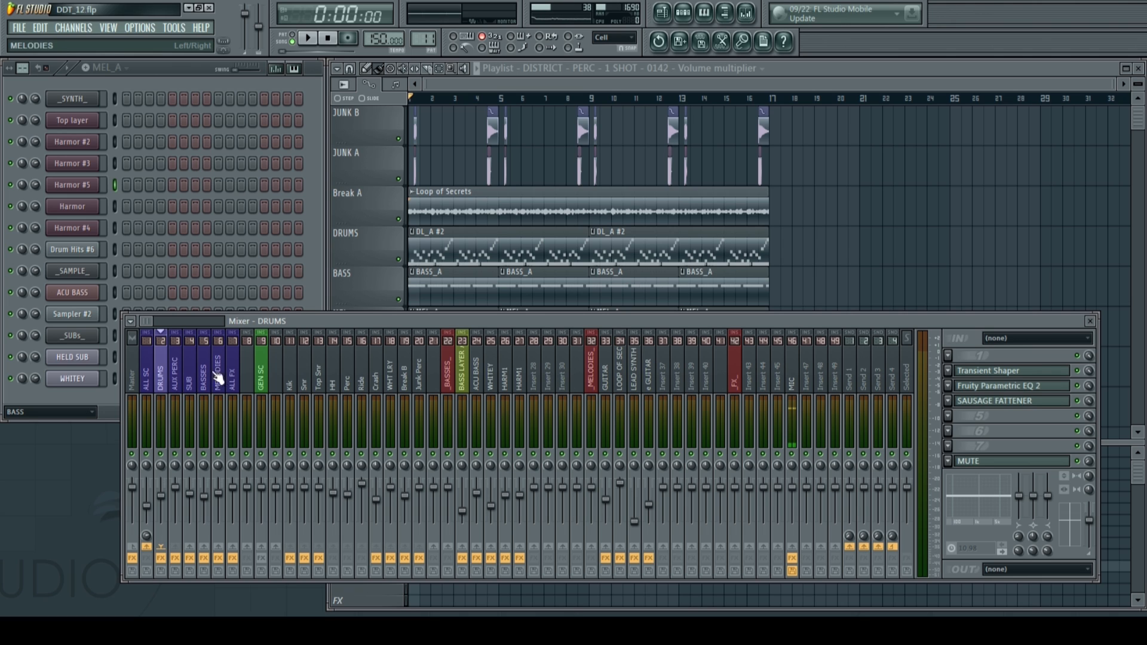
Examine the melody layers GUITAR, LOOP OF SECRETS, LEAD SYNTH and e GUITAR that feed the MELODIES bus.
left_click(213, 377)
left_click(610, 355)
left_click(622, 356)
left_click(635, 358)
left_click(650, 360)
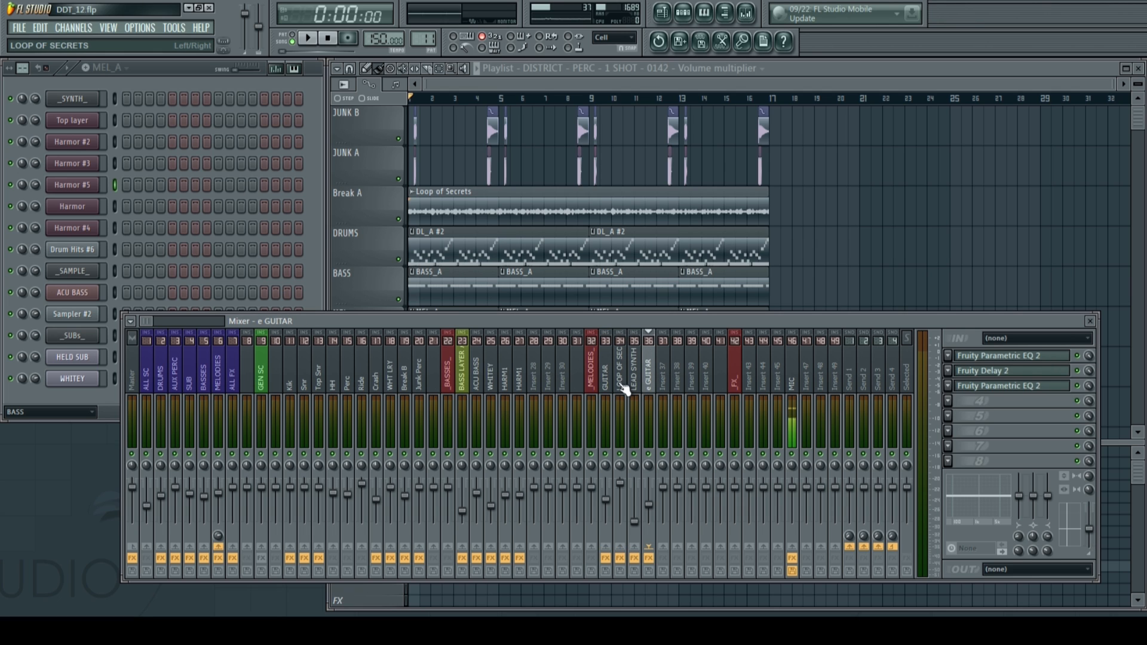
left_click(607, 380)
left_click(563, 378)
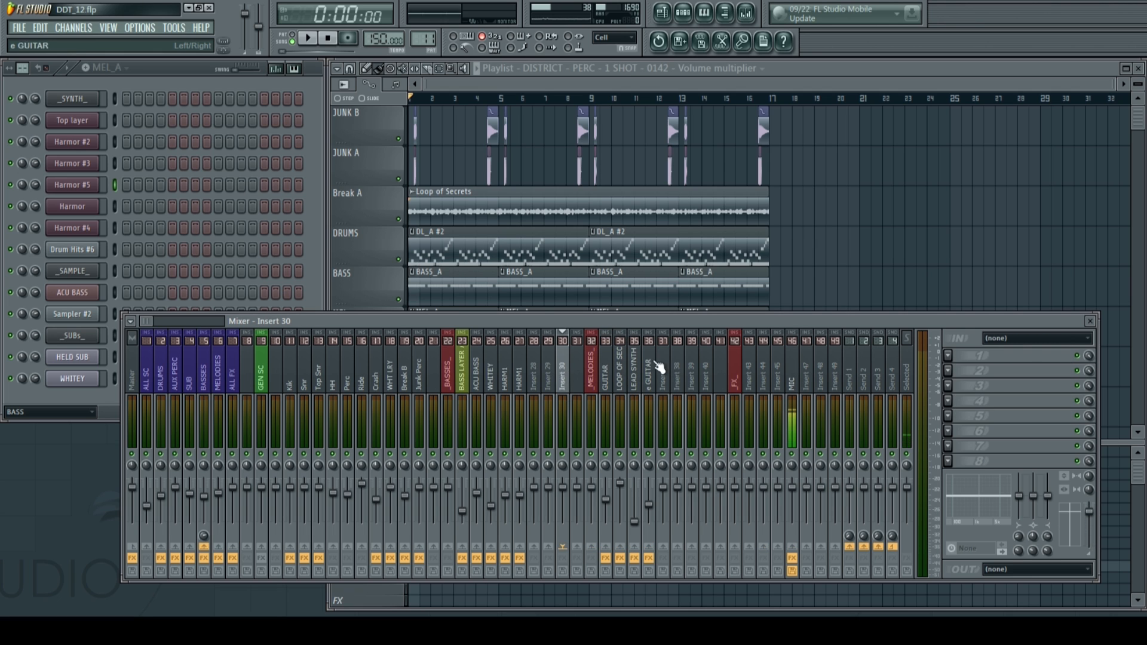
left_click(609, 371)
Try moving band 7 of a Fruity Parametric EQ 2 on the MELODIES bus during playback, and undo the change.
left_click(225, 375)
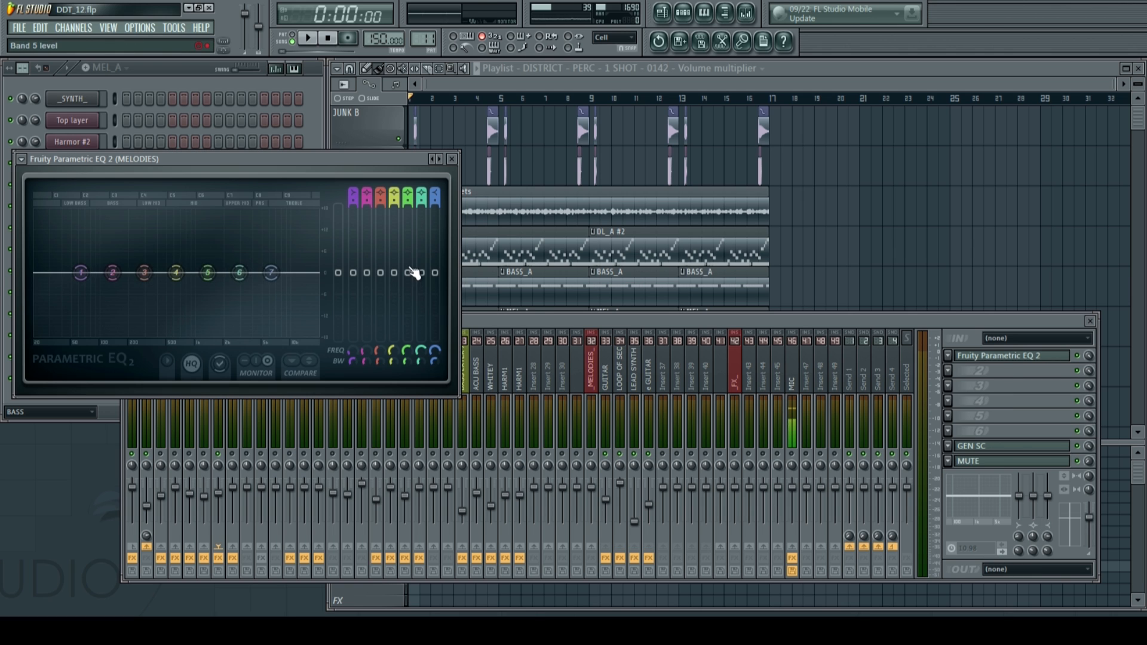
key("space")
left_click_drag(271, 287, 249, 266)
key("ctrl+z")
left_click(452, 159)
key("space")
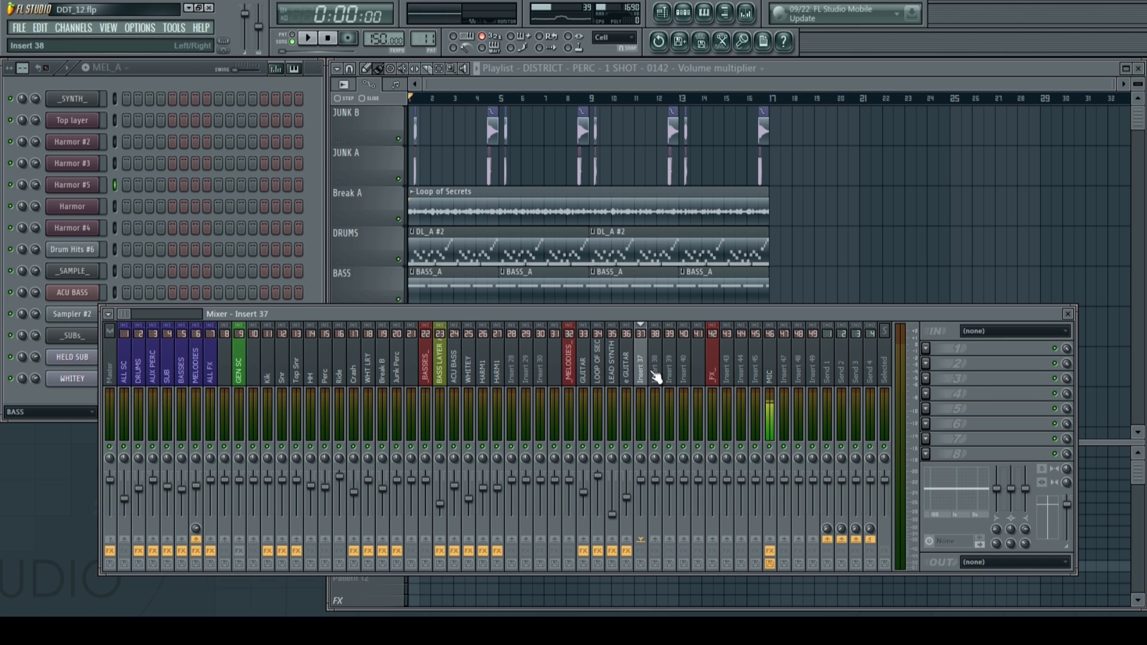
Select the MELODIES bus and arrange the mixer and playlist so the MEL track and empty tracks below it are accessible.
left_click_drag(655, 373, 203, 378)
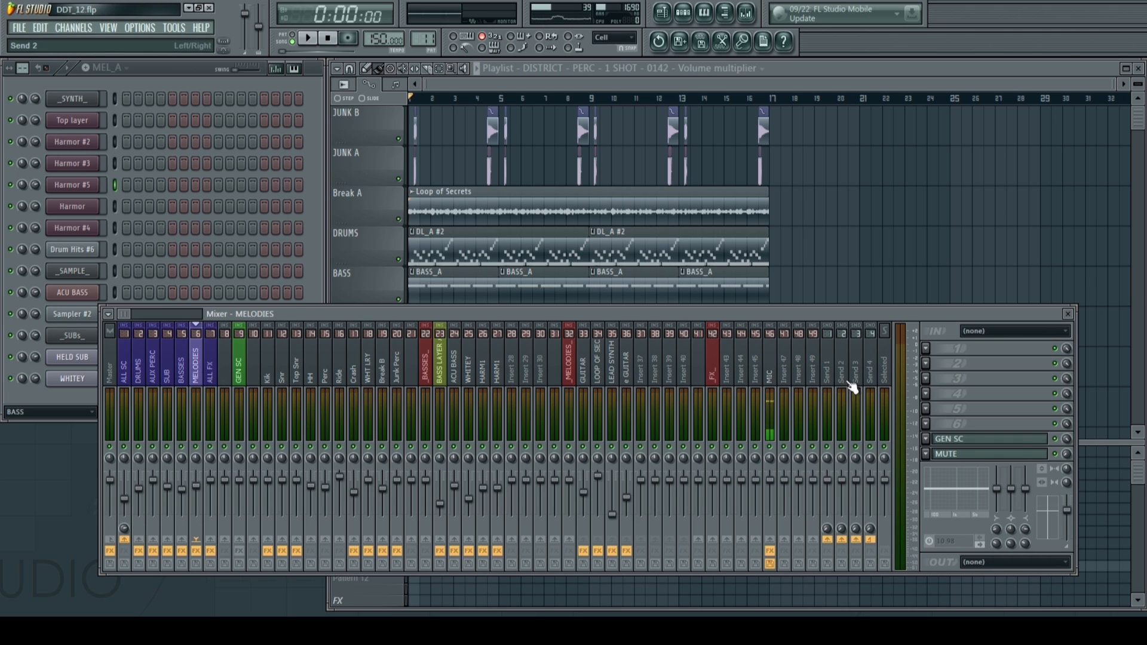
left_click_drag(716, 314, 709, 381)
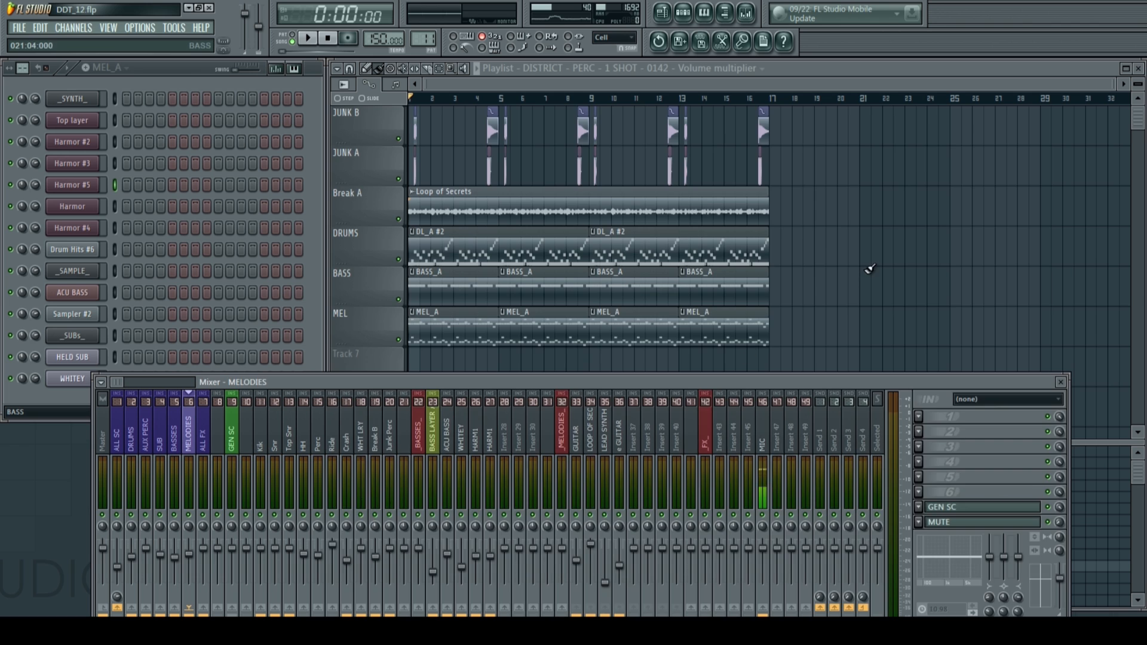
right_click(871, 270)
scroll(863, 274, "down", 3)
scroll(441, 101, "up", 3)
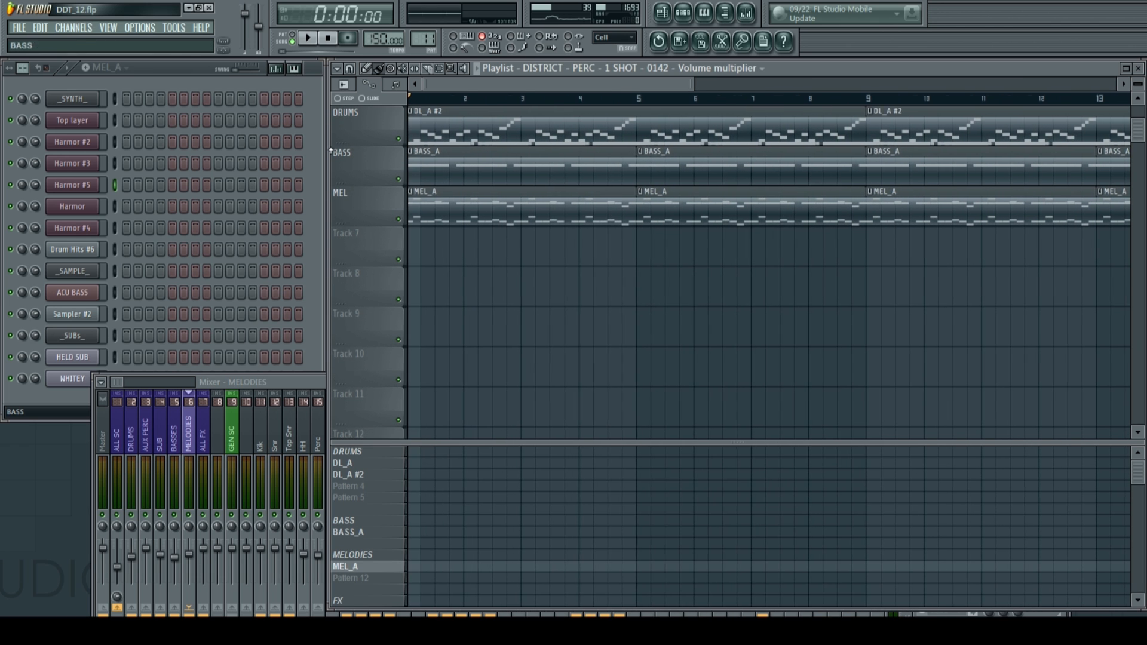
left_click(256, 436)
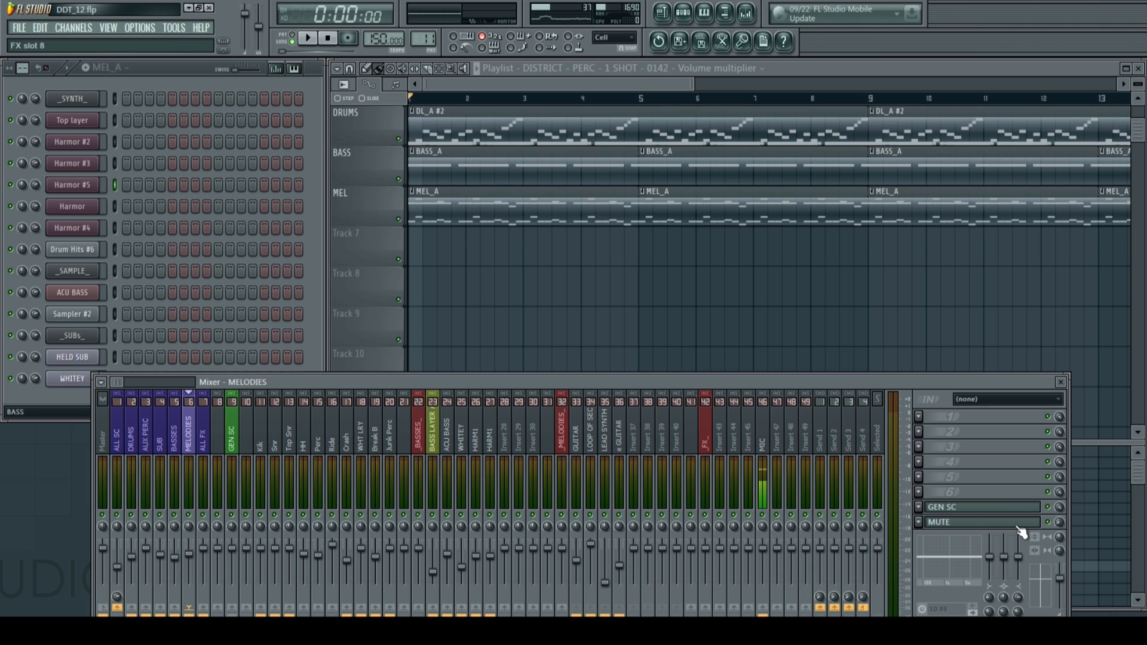
left_click_drag(237, 387, 261, 348)
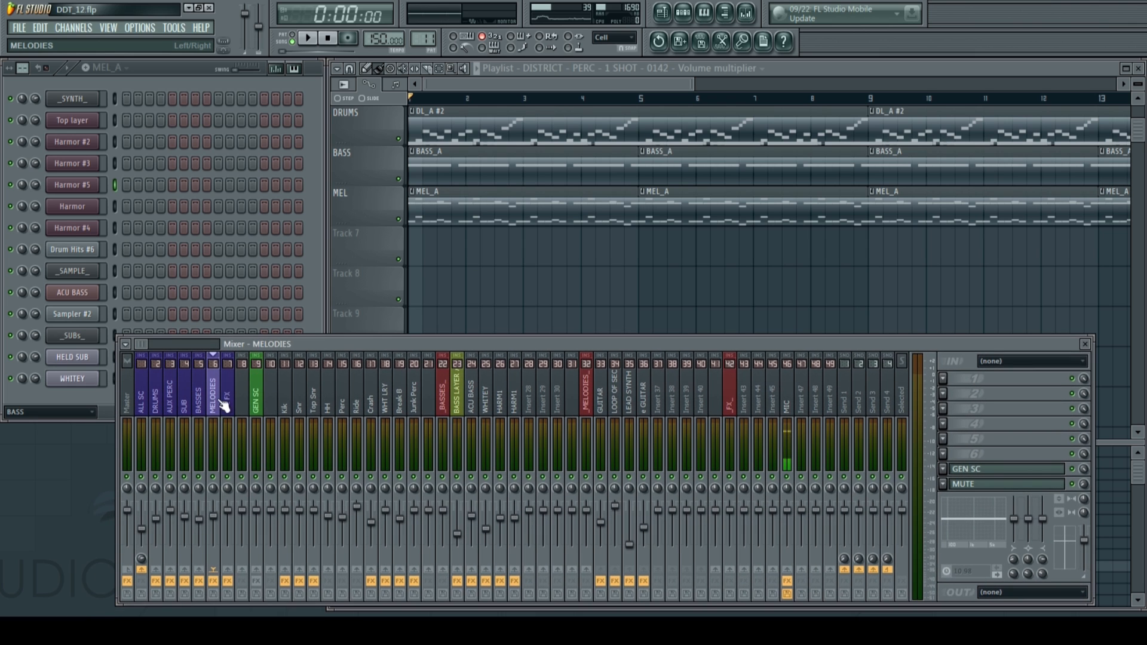
Compare the BASSES bus and its HARM1 layers with the MELODIES bus and its GEN SC and MUTE effects.
left_click(200, 400)
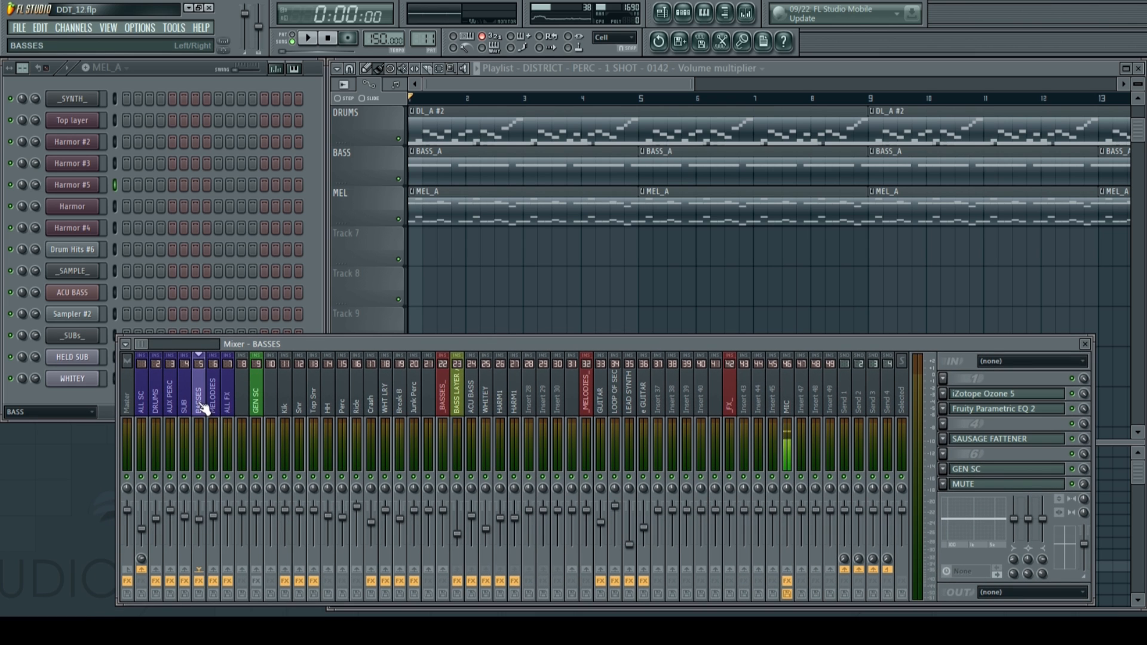
left_click(500, 400)
left_click(515, 403)
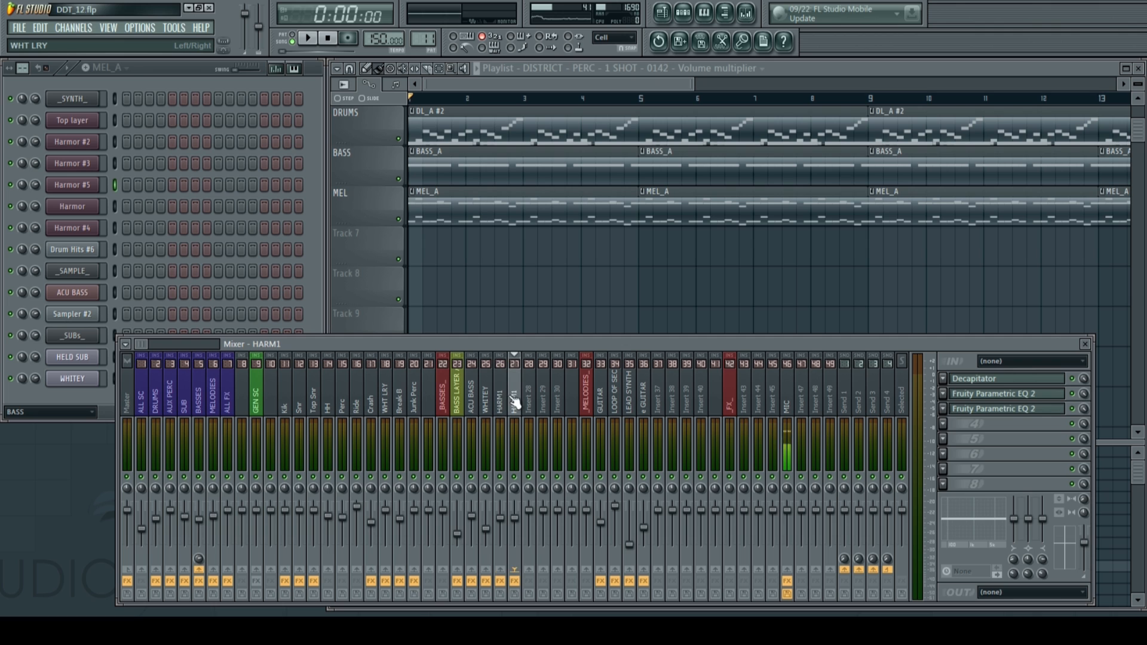
left_click(213, 406)
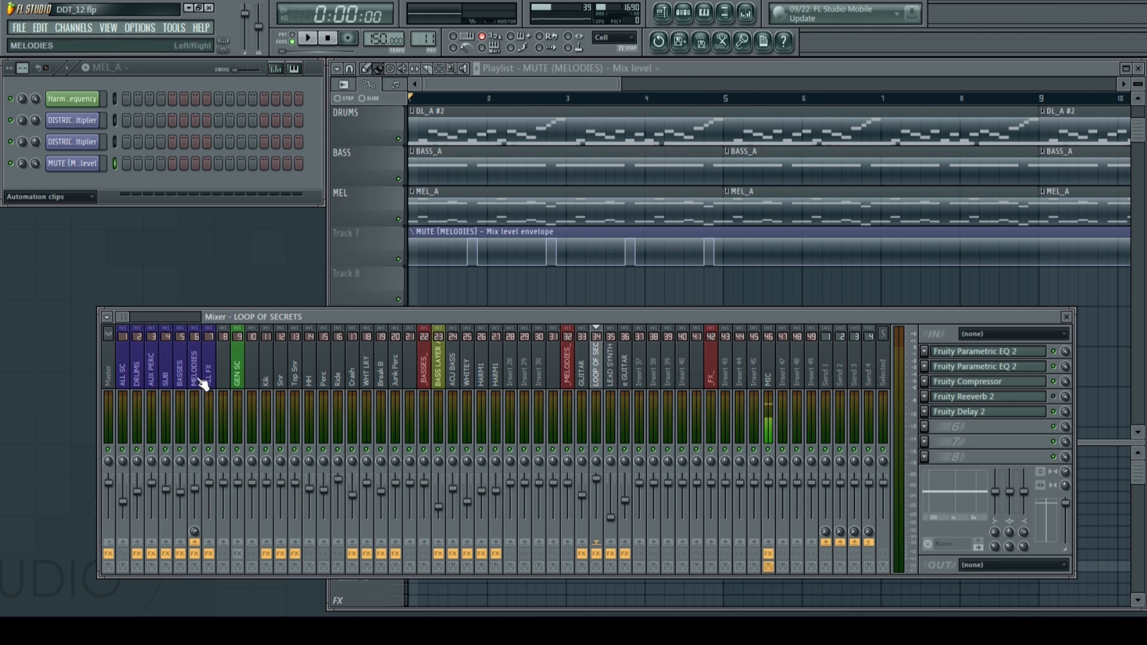
left_click(194, 374)
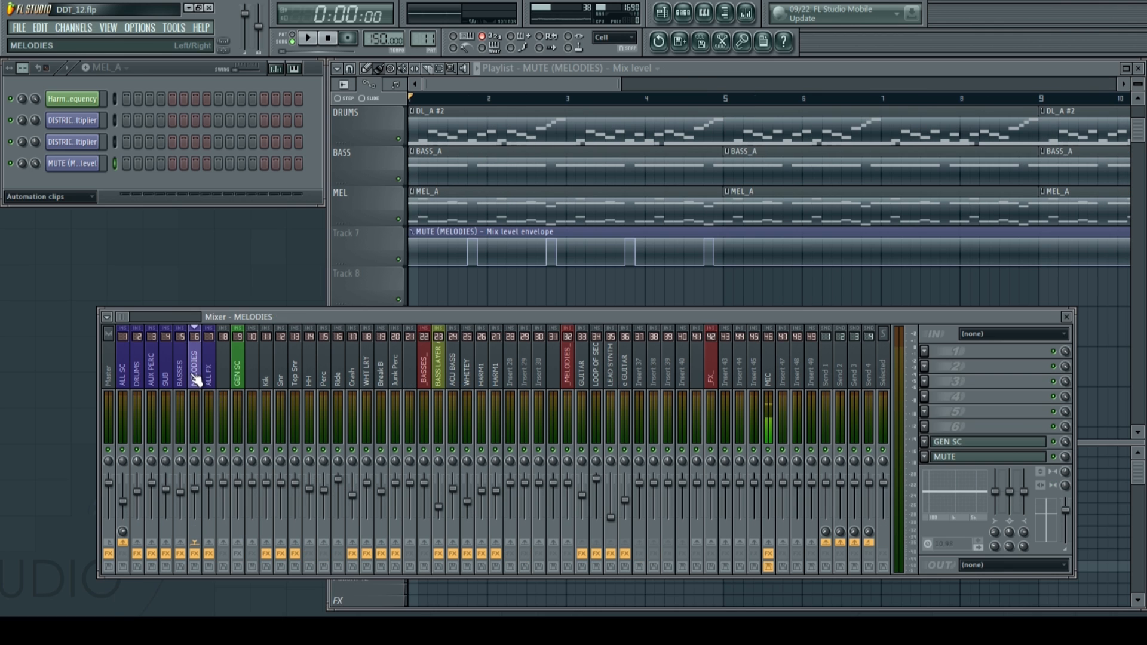
Examine the MUTE (MELODIES) mix level automation on Track 7 and play the song's opening with that track disabled.
left_click(450, 81)
scroll(436, 304, "up", 2)
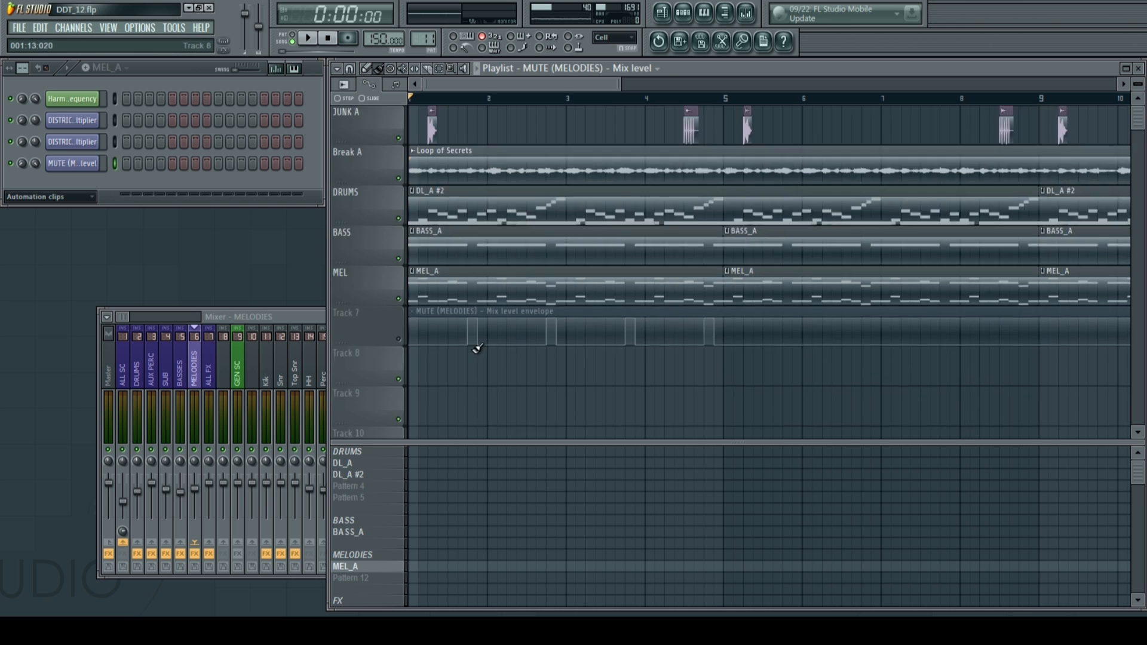
mouse_move(453, 97)
left_mouse_down()
mouse_move(729, 126)
mouse_move(380, 104)
left_mouse_up()
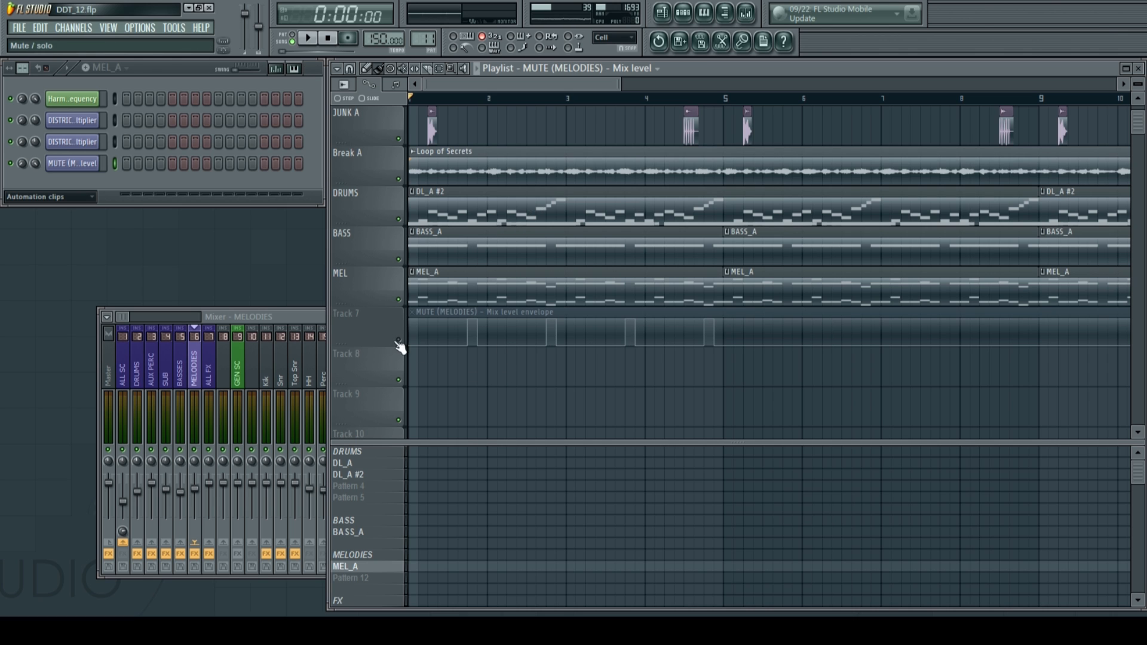
scroll(474, 108, "up", 3)
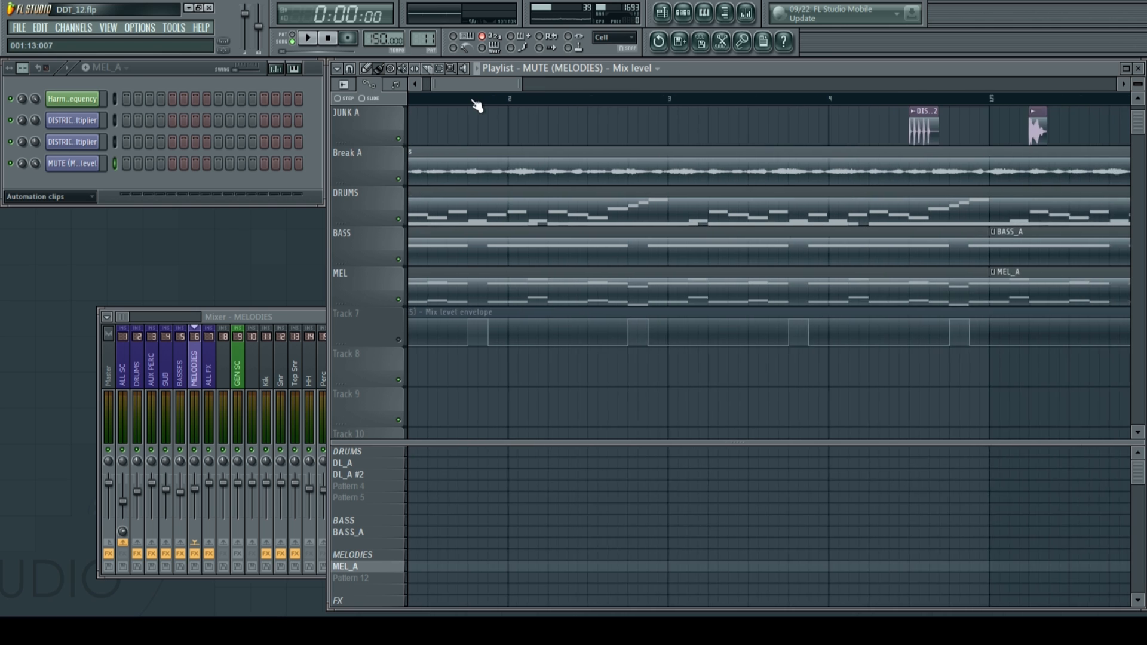
key("space")
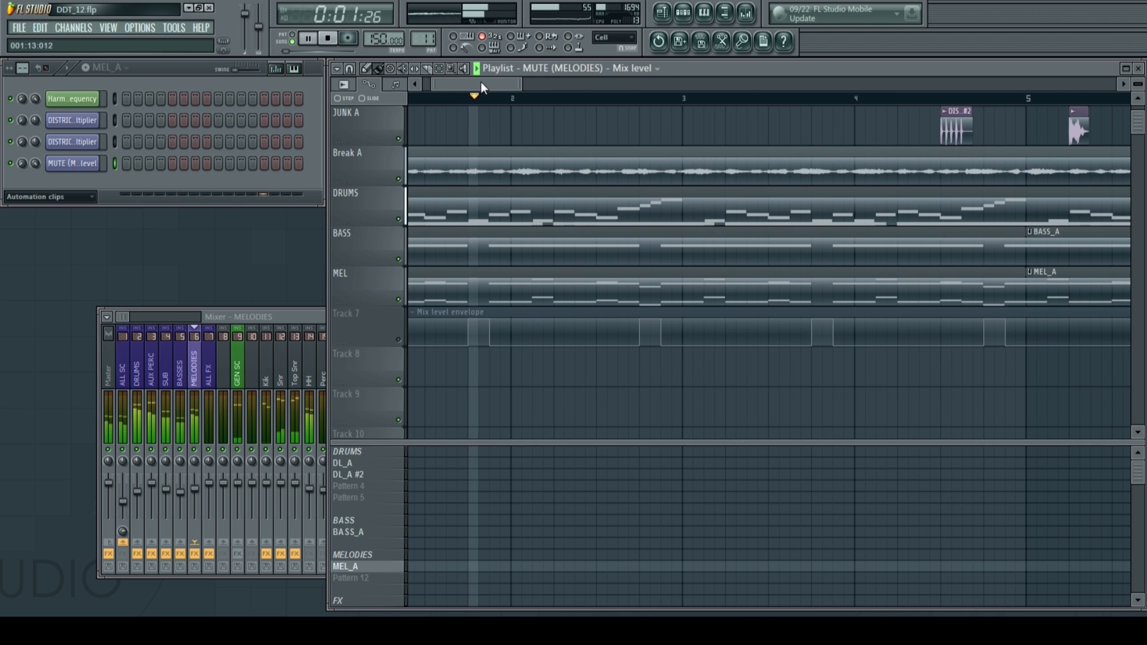
key("space")
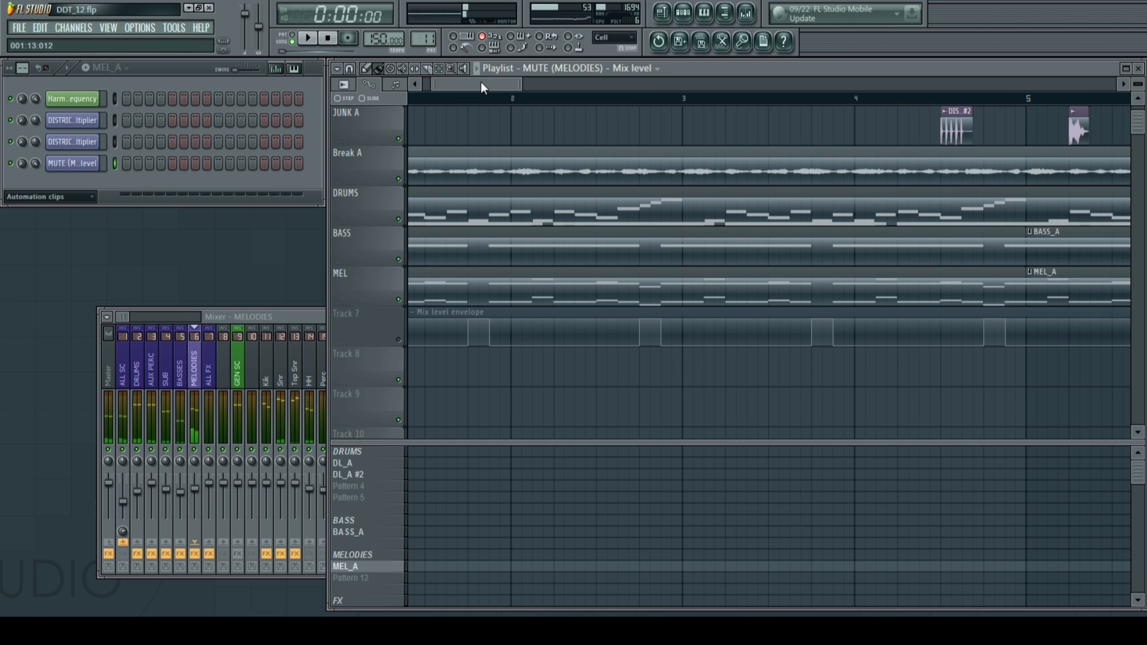
left_click_drag(449, 87, 435, 395)
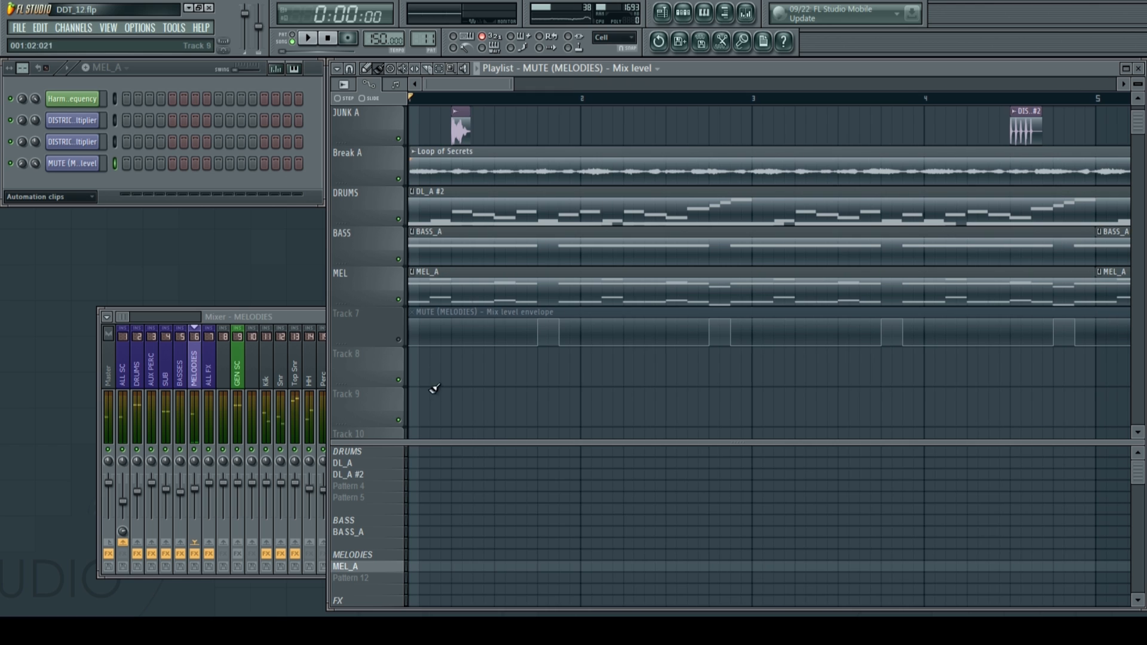
Re-enable the MUTE (MELODIES) automation on Track 7 and play the song's opening with bars 1 to 4 selected as the loop.
left_click(401, 342)
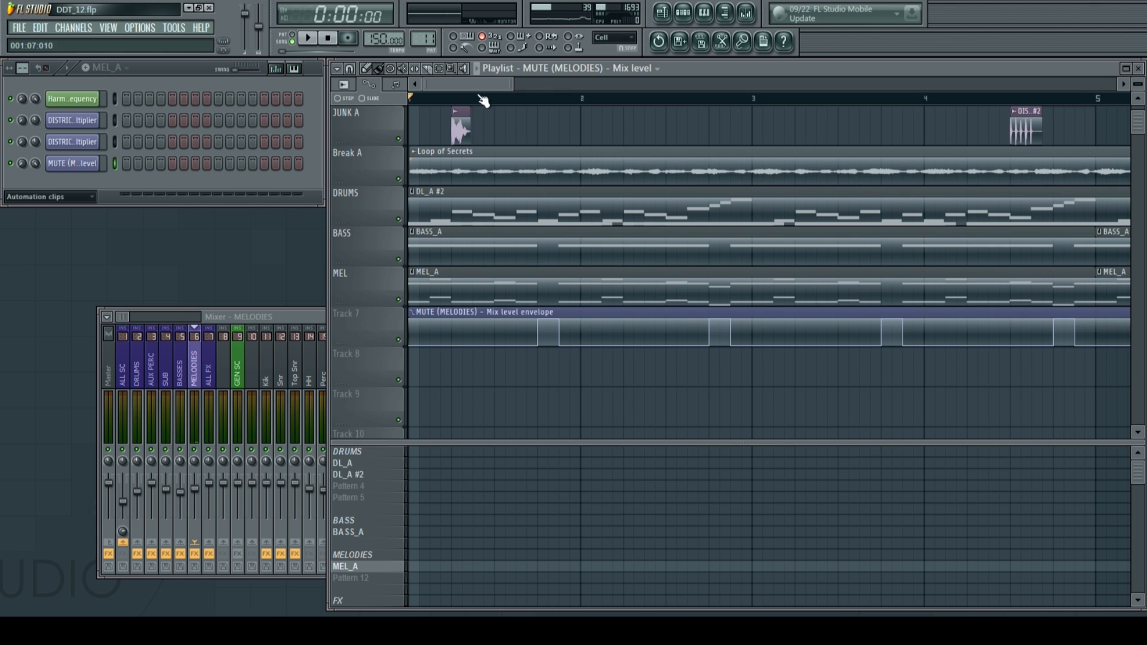
scroll(480, 129, "down", 2)
key("space")
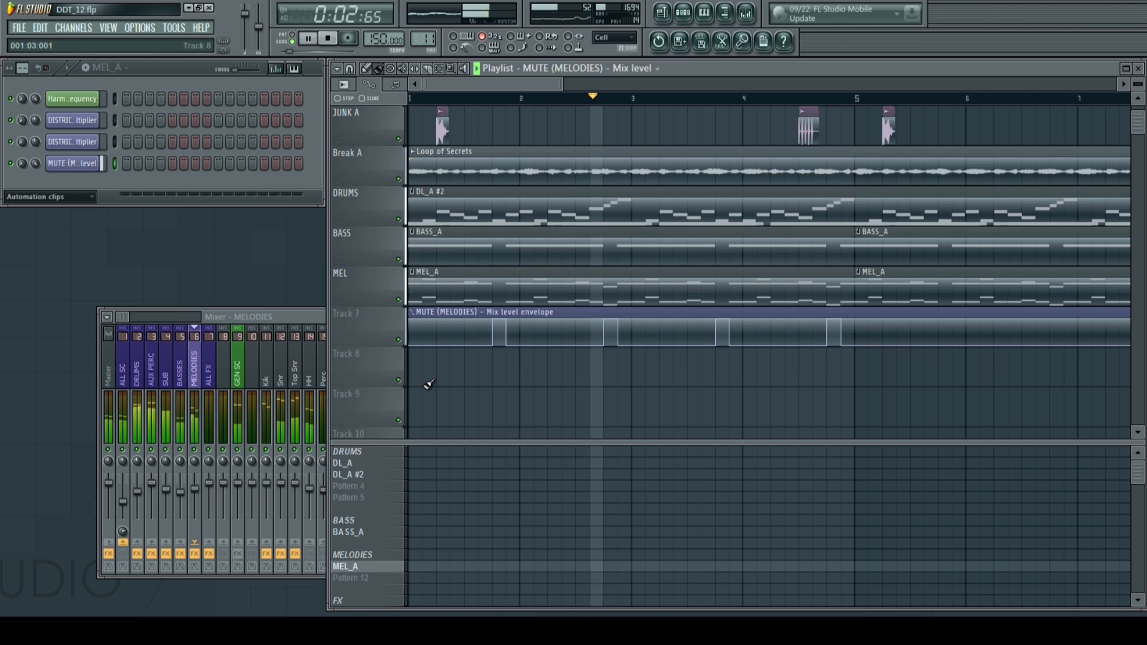
left_click_drag(858, 99, 408, 100)
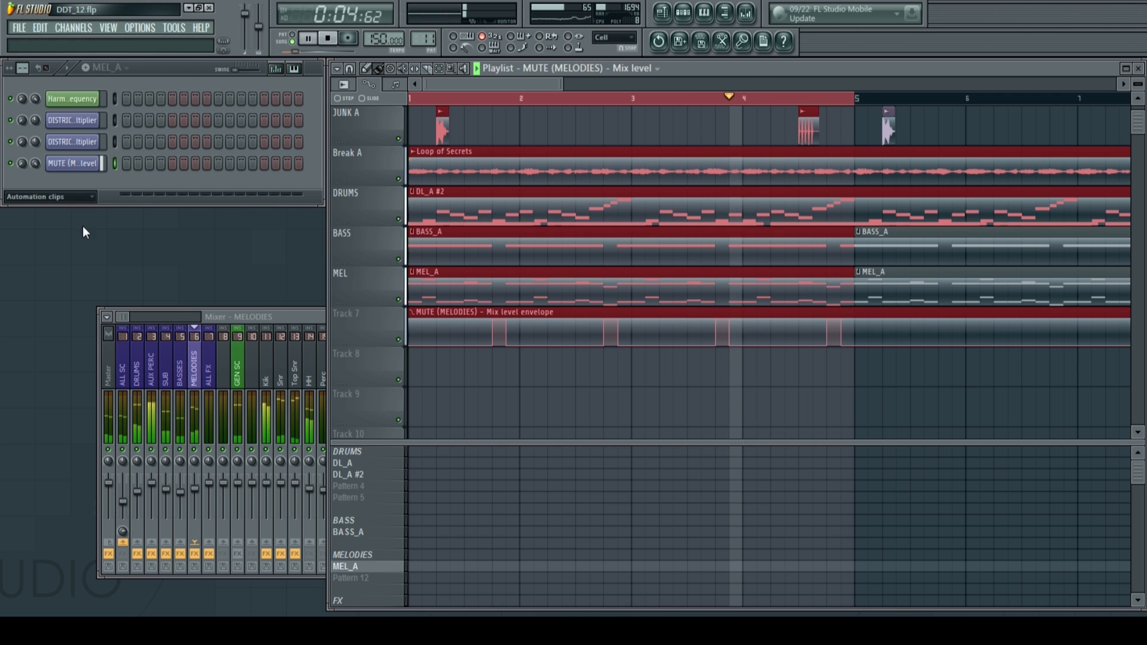
key("space")
Automate the MUTE effect's mix level on the BASSES bus over bars 1 to 4 with the same gaps as the melodies, and play it.
left_click(280, 313)
left_click(180, 364)
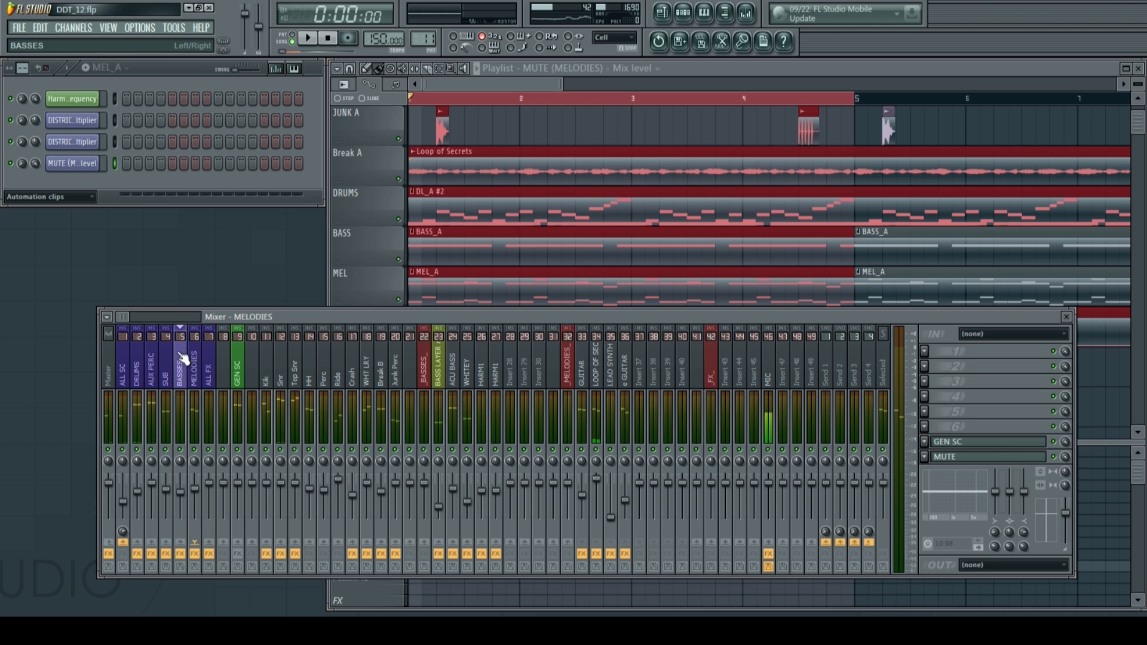
left_click(357, 262)
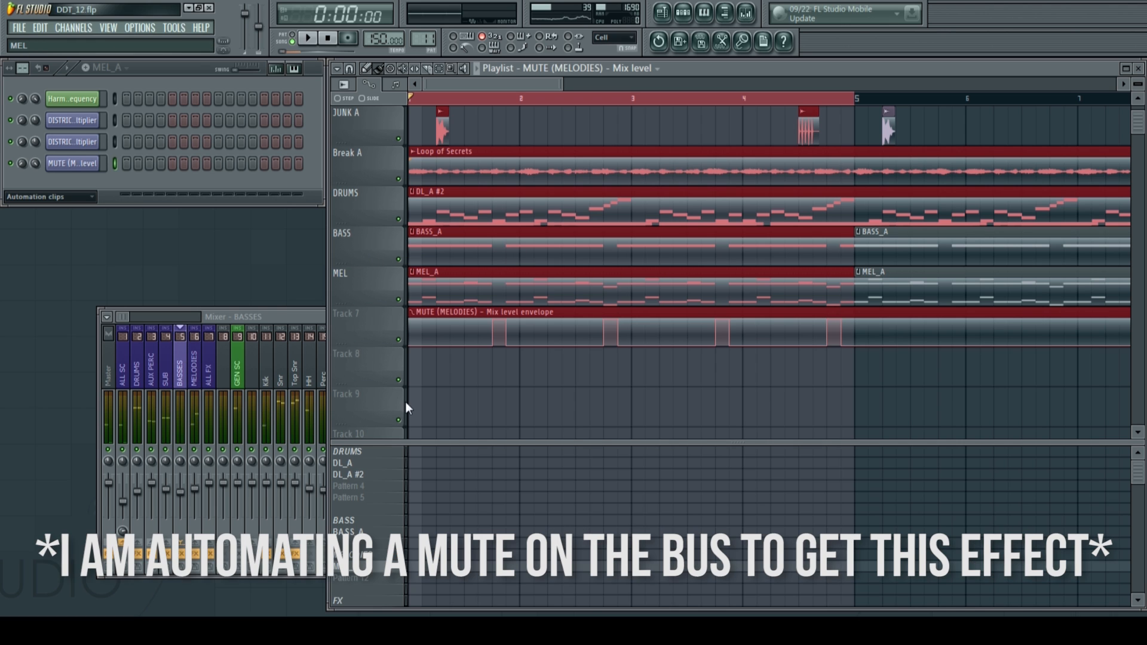
left_click(183, 373)
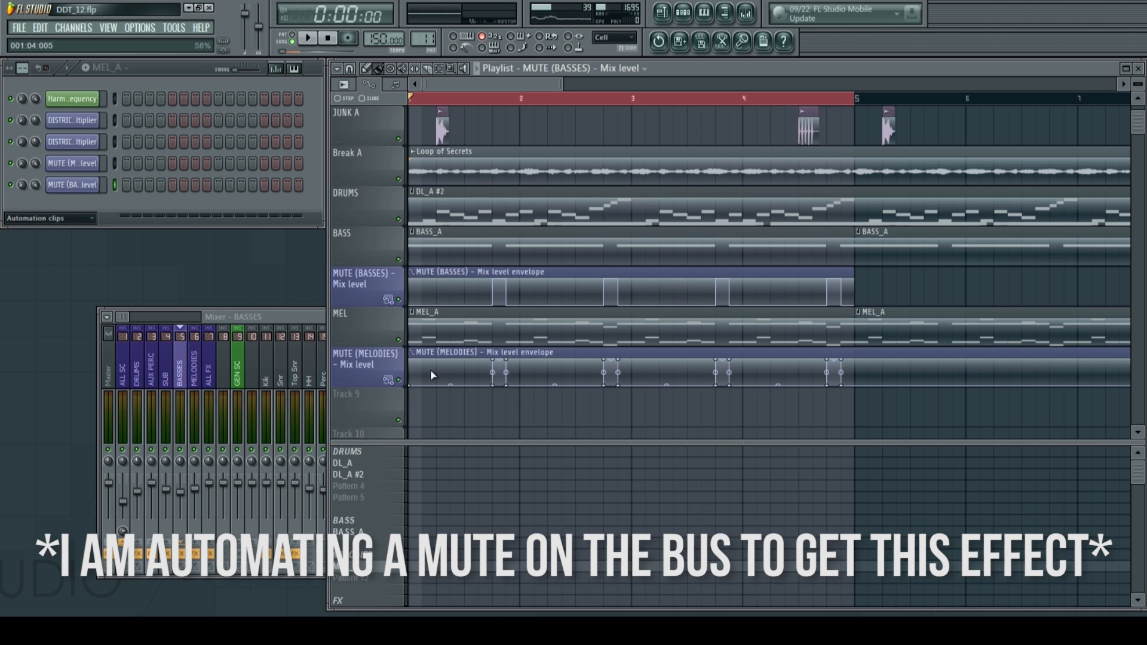
key("space")
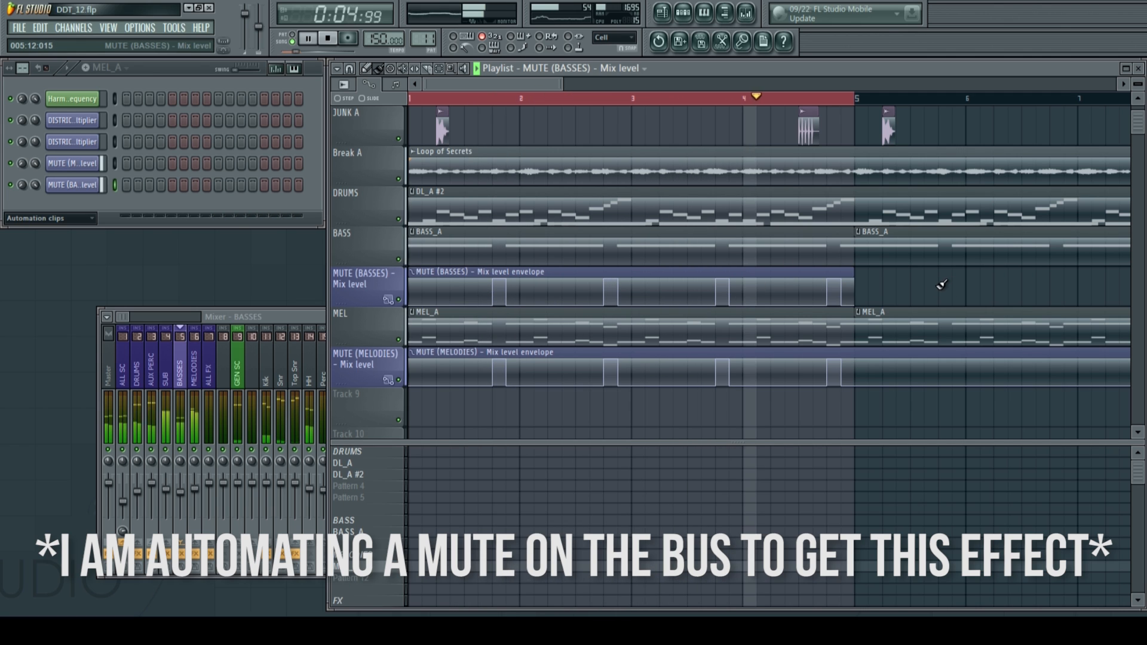
key("space")
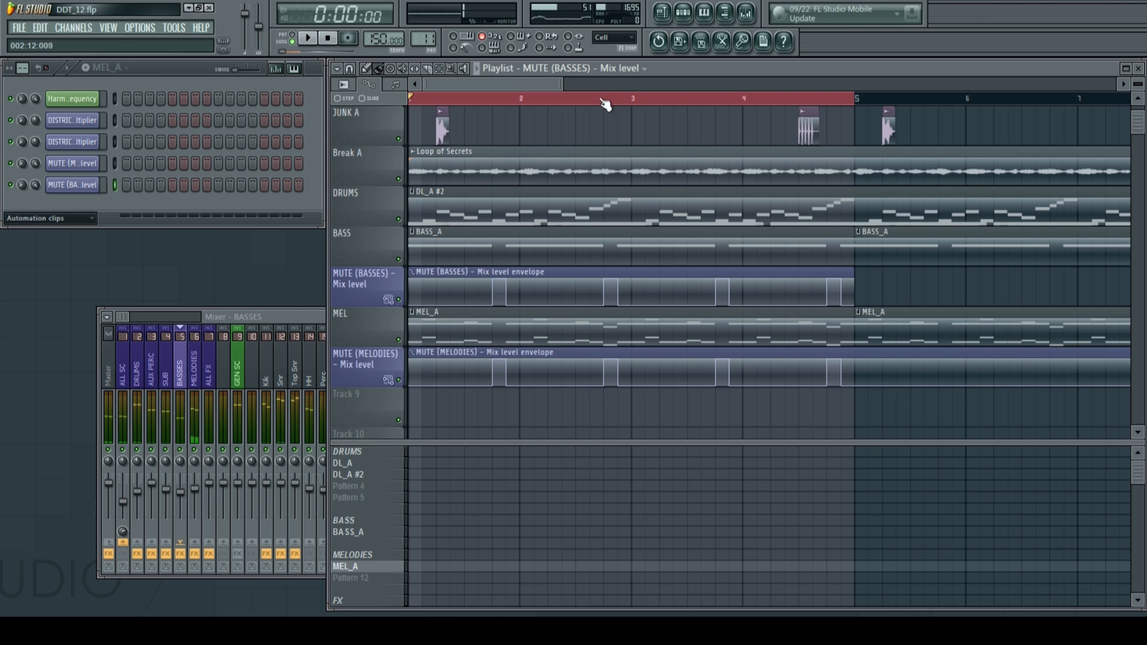
Examine the grouped BASSES and MELODIES layers and the unused insert tracks between the e GUITAR and _FX_ tracks.
double_click(268, 316)
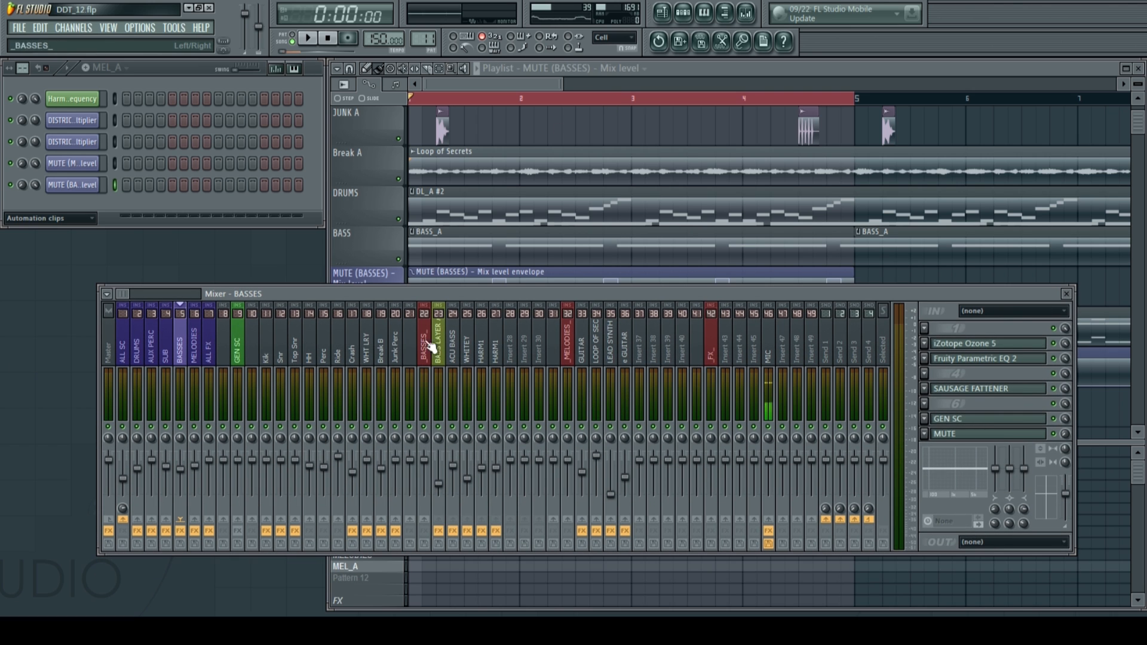
left_click_drag(557, 293, 527, 292)
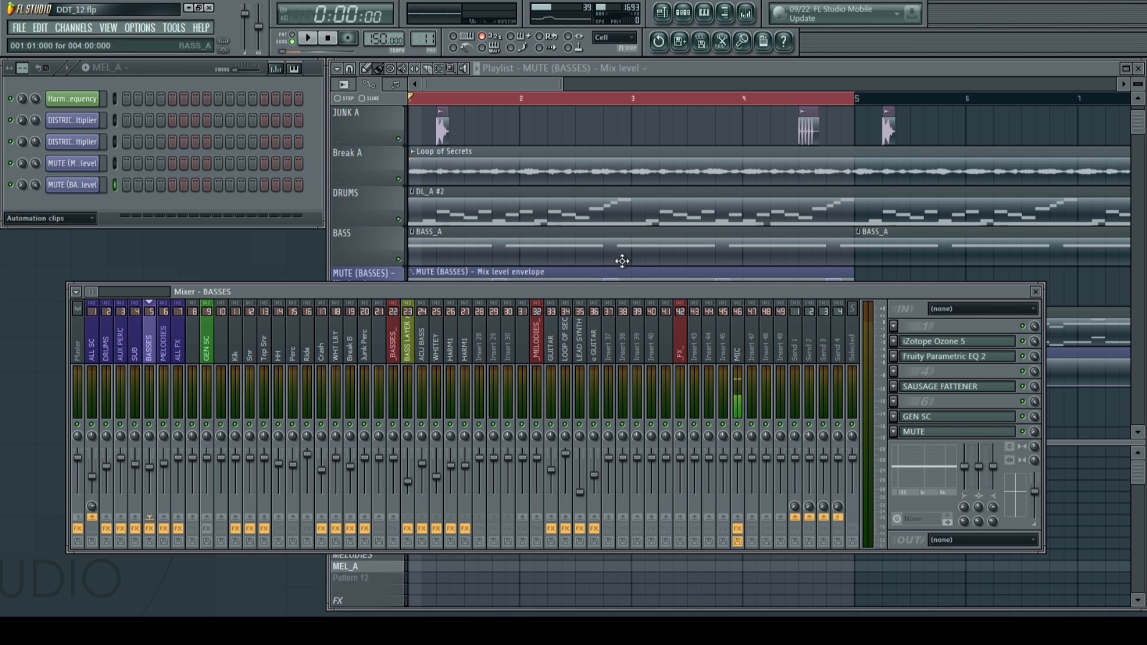
left_click(651, 335)
left_click(597, 347)
left_click(636, 347)
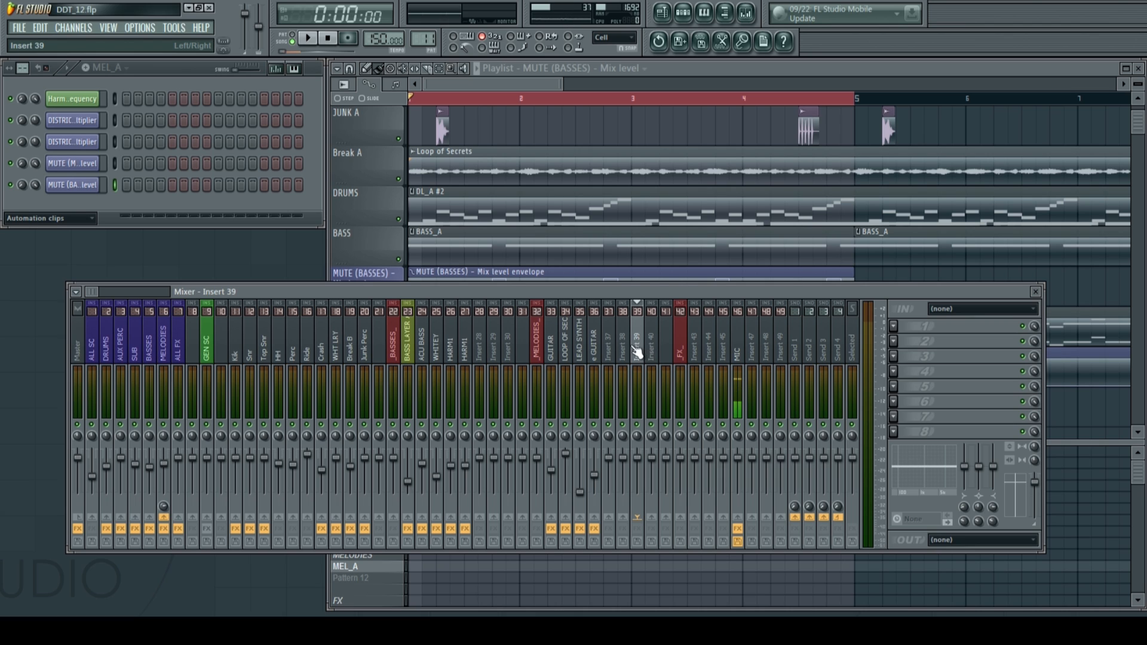
left_click(621, 342)
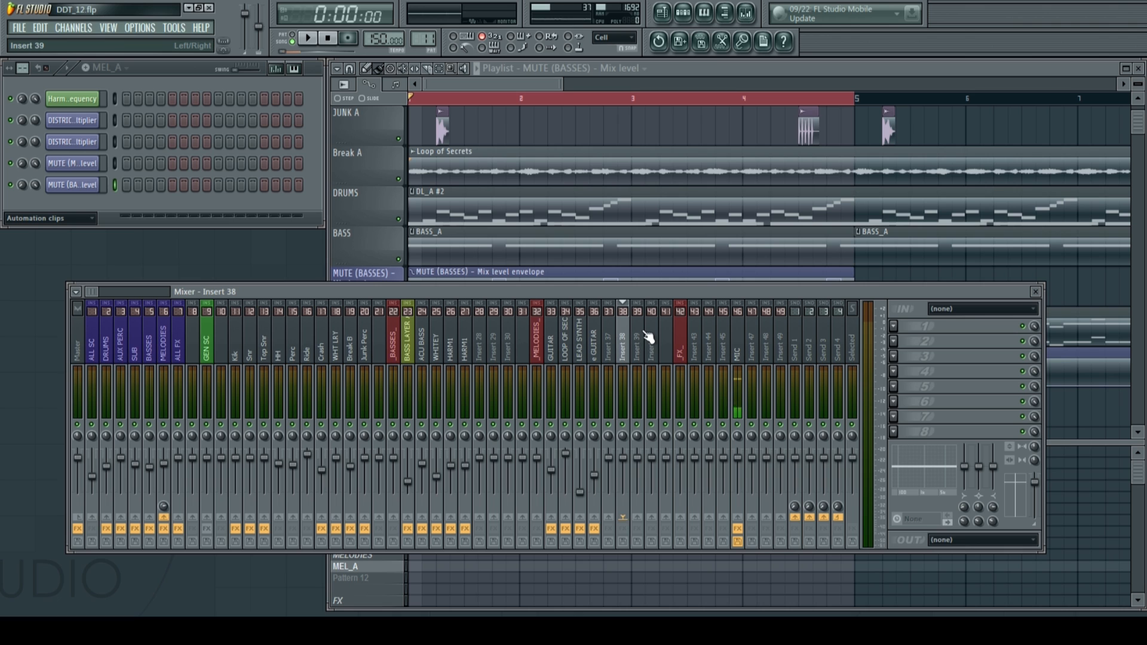
Go over the individual layer tracks from Top Snr to Insert 38 and examine the GEN SC track's sidechain effects.
left_click(261, 343)
left_click_drag(257, 339, 622, 351)
left_click(215, 365)
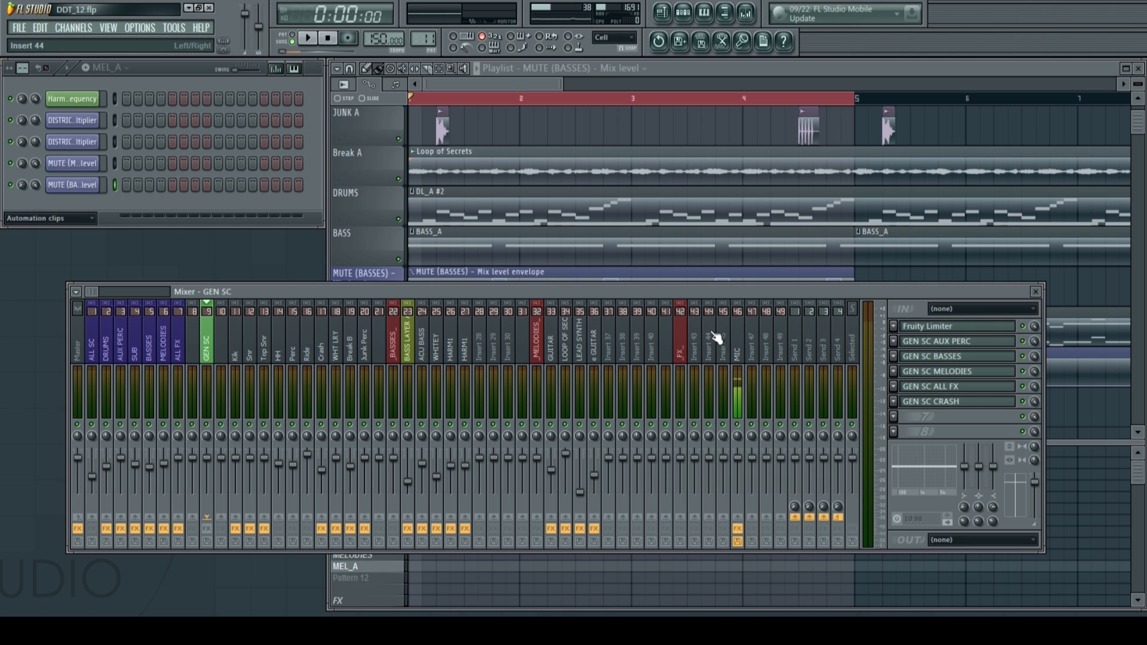
left_click_drag(719, 297, 717, 307)
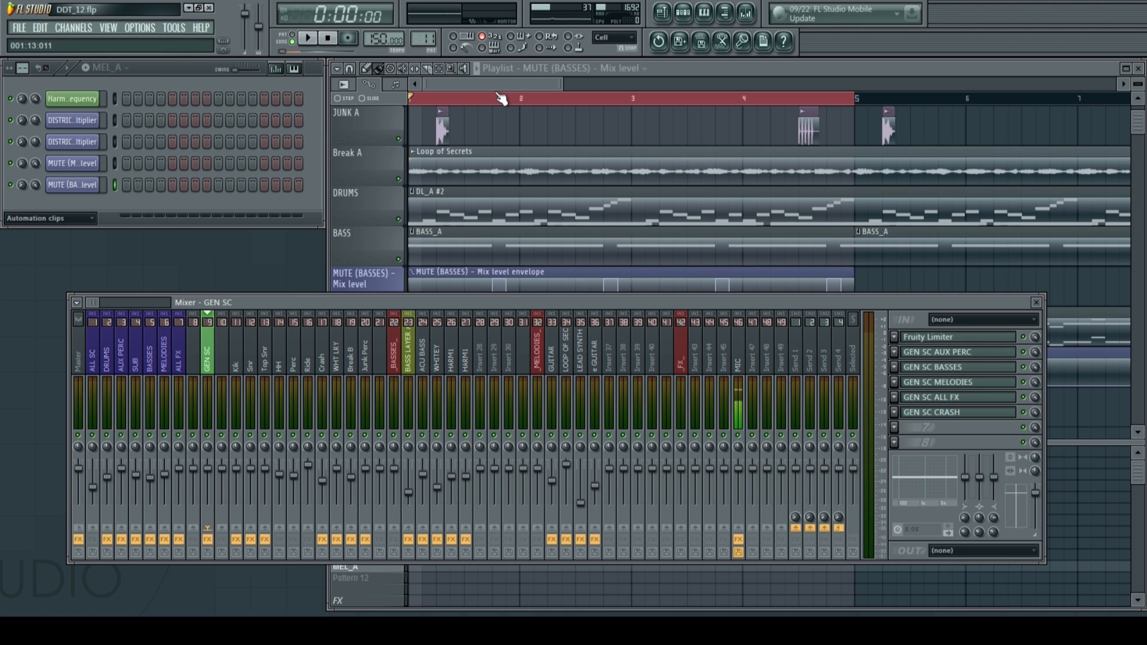
left_click_drag(230, 306, 252, 289)
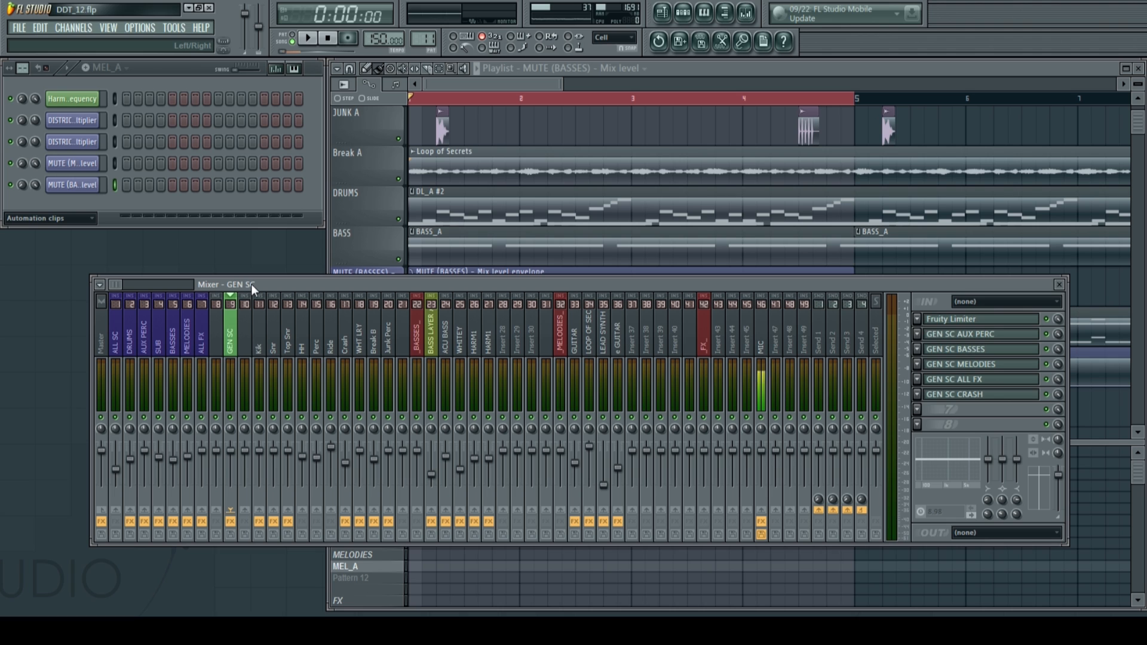
Review the layer tracks around Break B and Junk Perc, and return to the GEN SC track.
left_click(402, 341)
left_click(388, 341)
left_click(375, 344)
left_click_drag(459, 345, 376, 354)
left_click(229, 344)
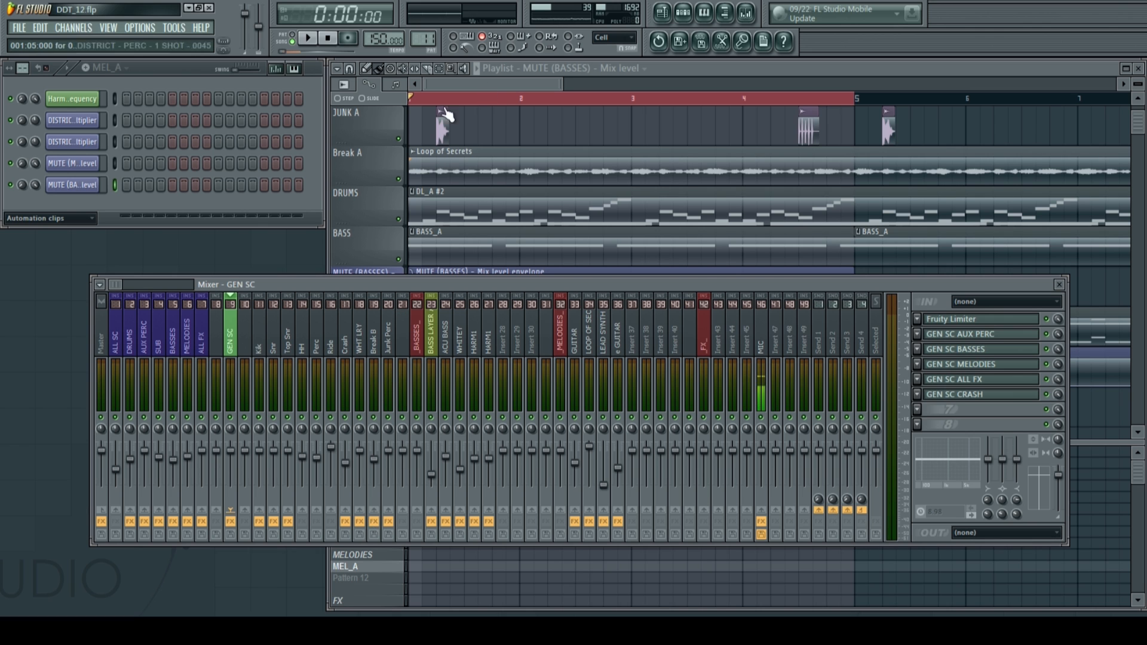
Play the loop while viewing the GEN SC track and open the GEN SC effect of the BASSES bus.
left_click(439, 98)
key("space")
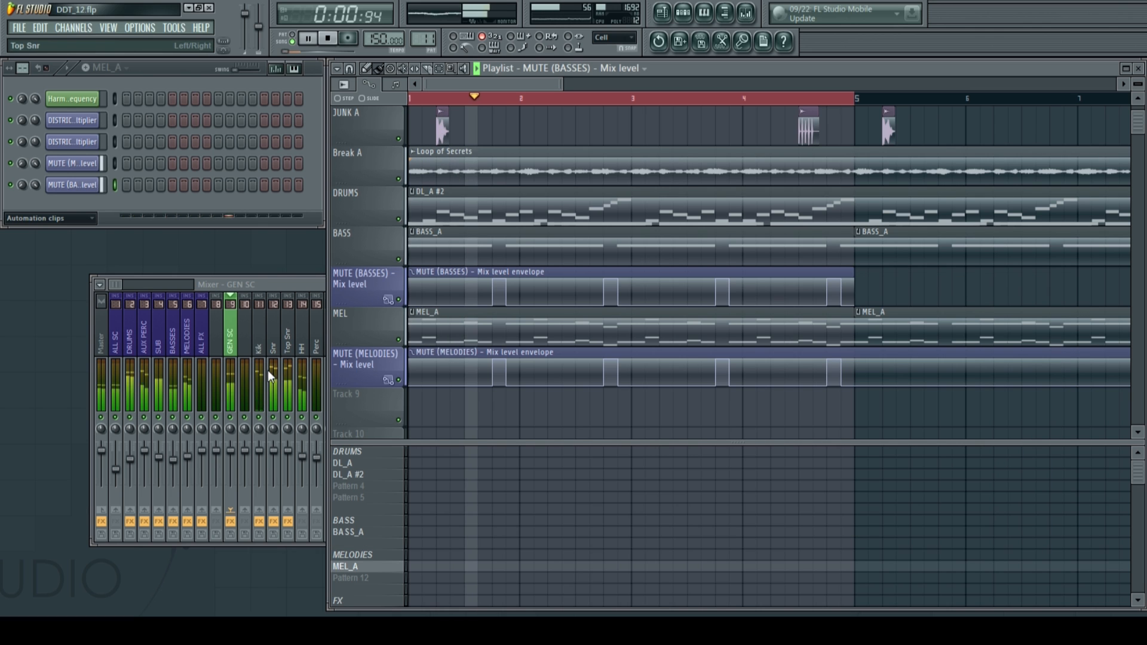
left_click(230, 345)
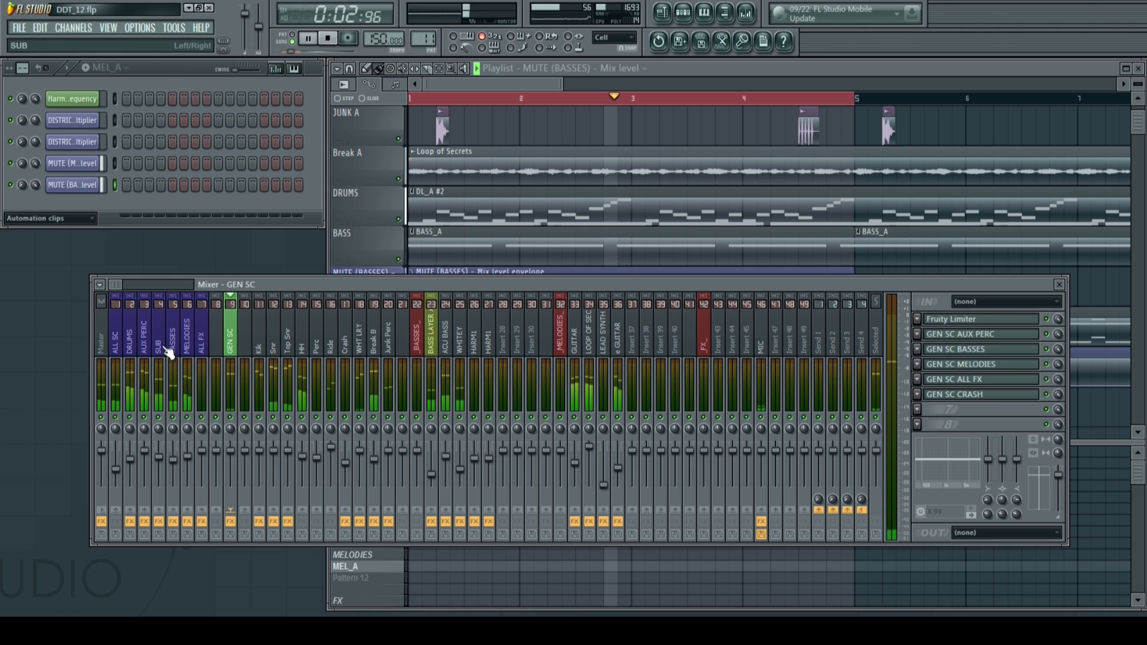
left_click(173, 337)
left_click(982, 411)
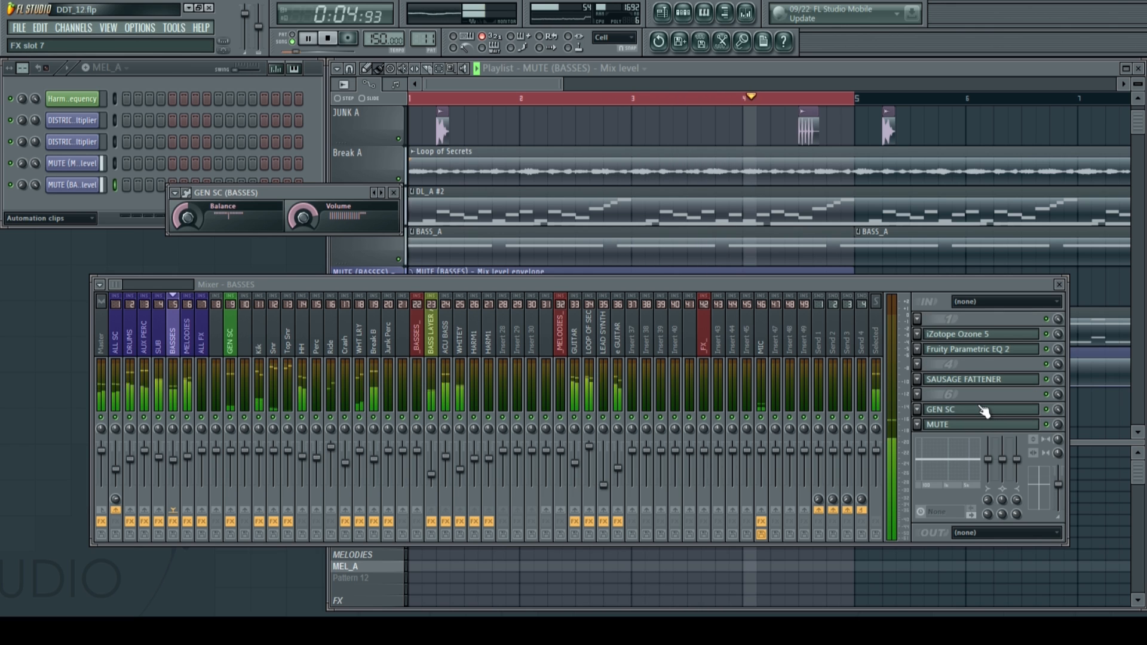
Restart playback, inspect the GEN SC effect of the MELODIES bus, and close its window.
key("space")
key("space")
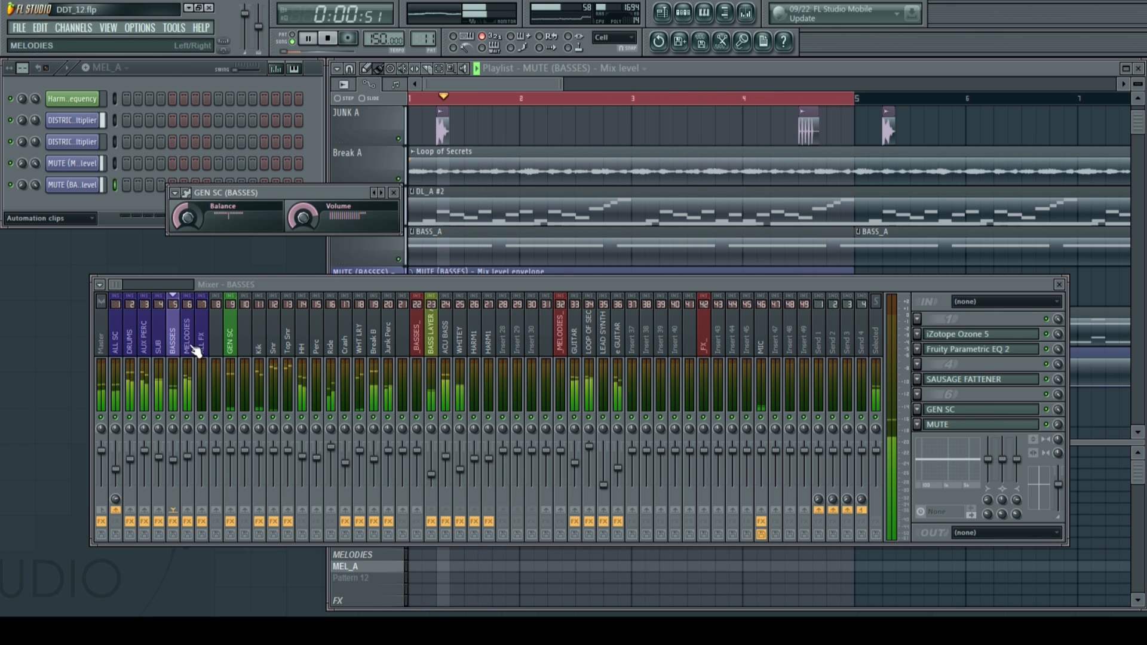
left_click(190, 325)
left_click(951, 411)
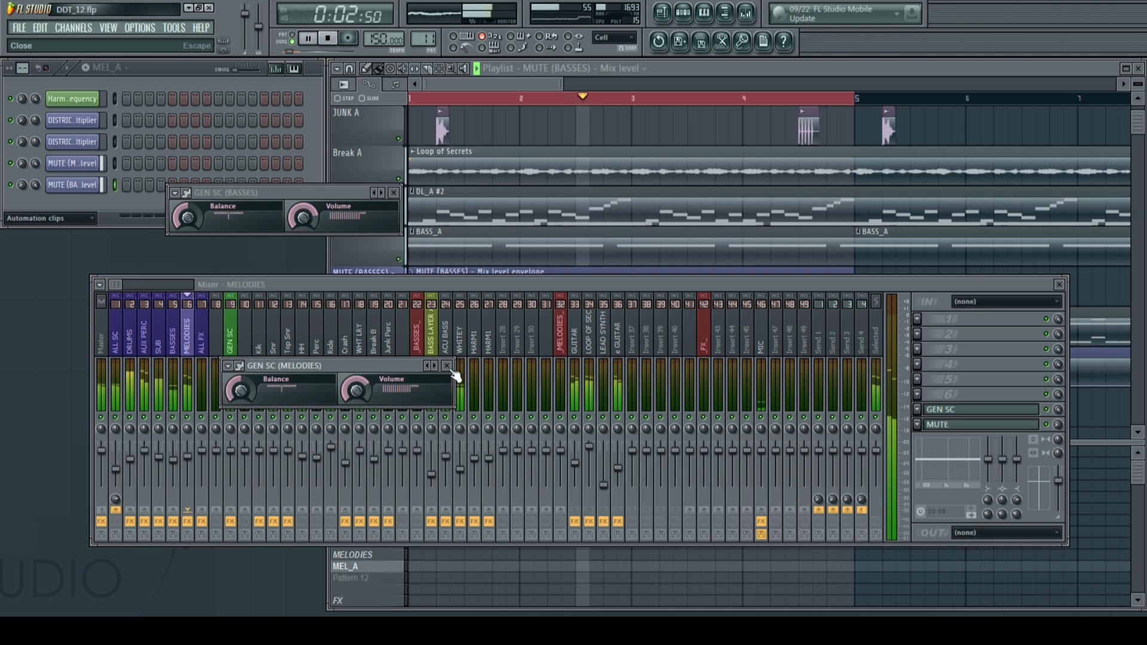
left_click(447, 366)
Mute the DRUMS bus, stop playback, and close the GEN SC (BASSES) effect window.
left_click(131, 418)
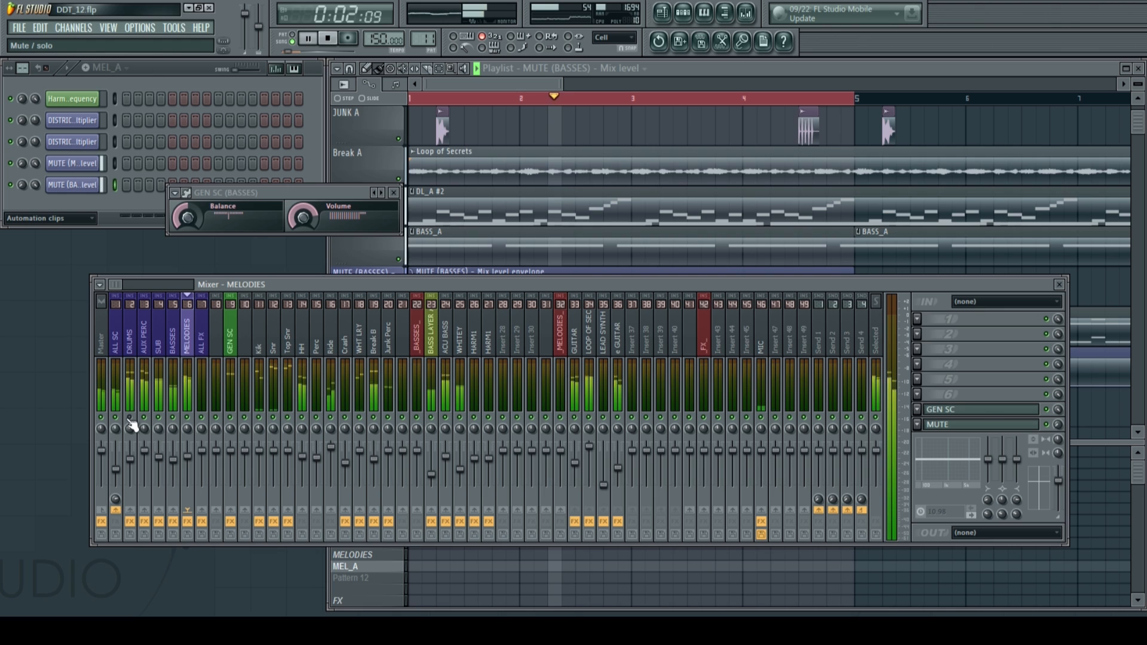
key("space")
left_click(167, 352)
left_click_drag(160, 345, 503, 329)
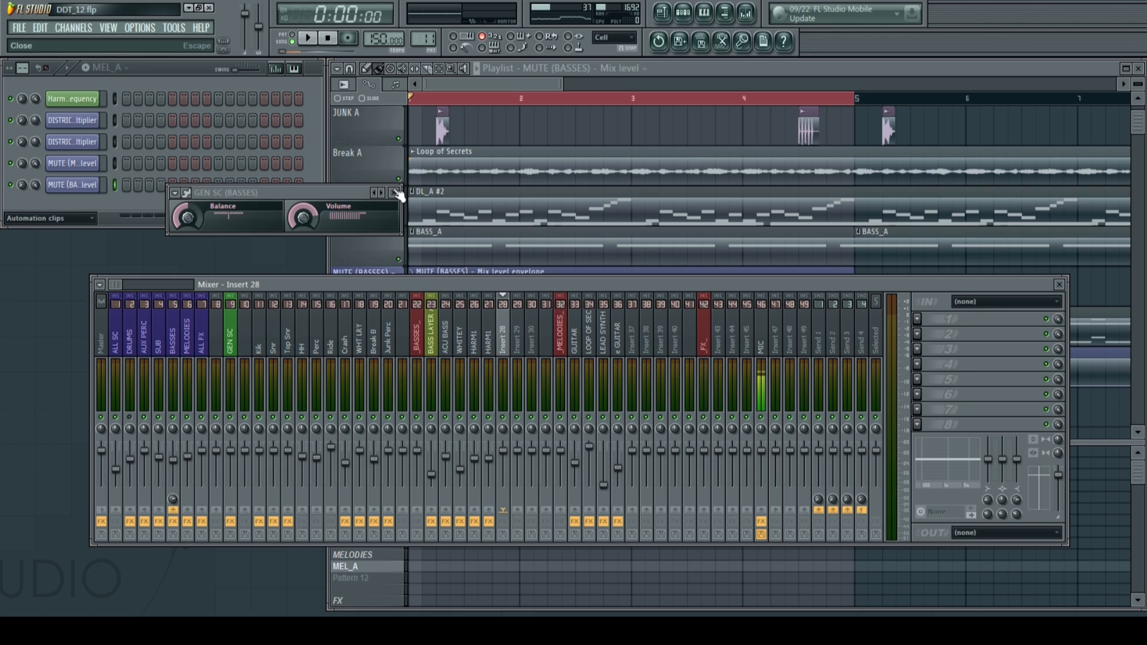
left_click(396, 193)
Examine the bus tracks from ALL SC to ALL FX, including the GEN SC and MUTE effects on ALL FX.
left_click(115, 344)
left_click(218, 348)
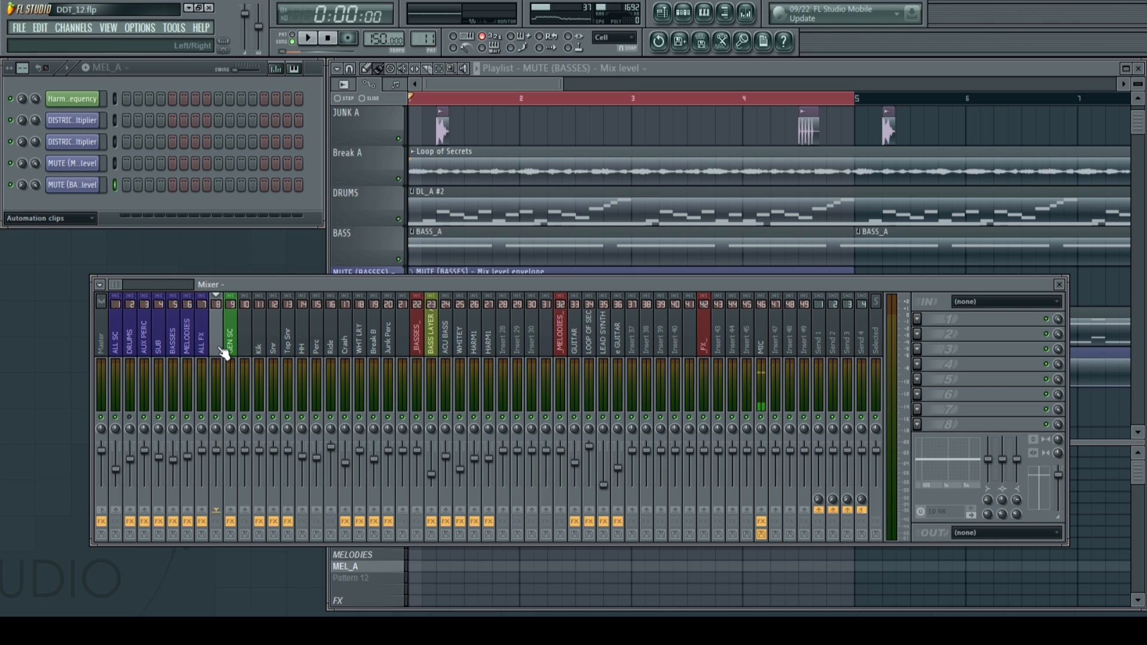
left_click_drag(426, 290, 411, 293)
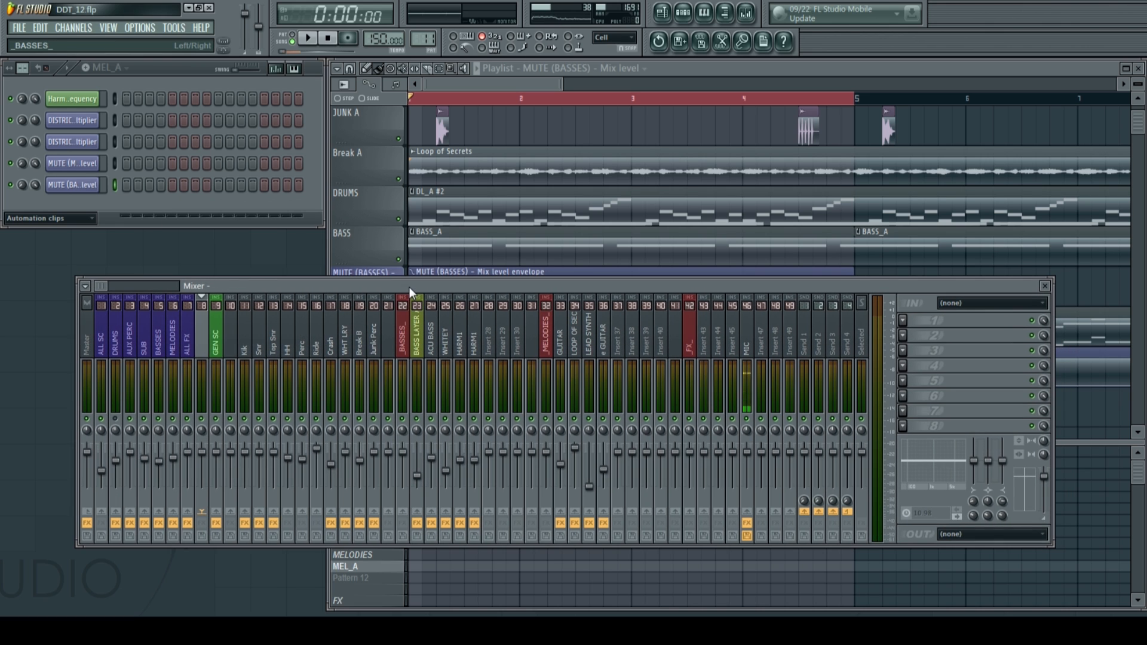
left_click(103, 349)
left_click(192, 350)
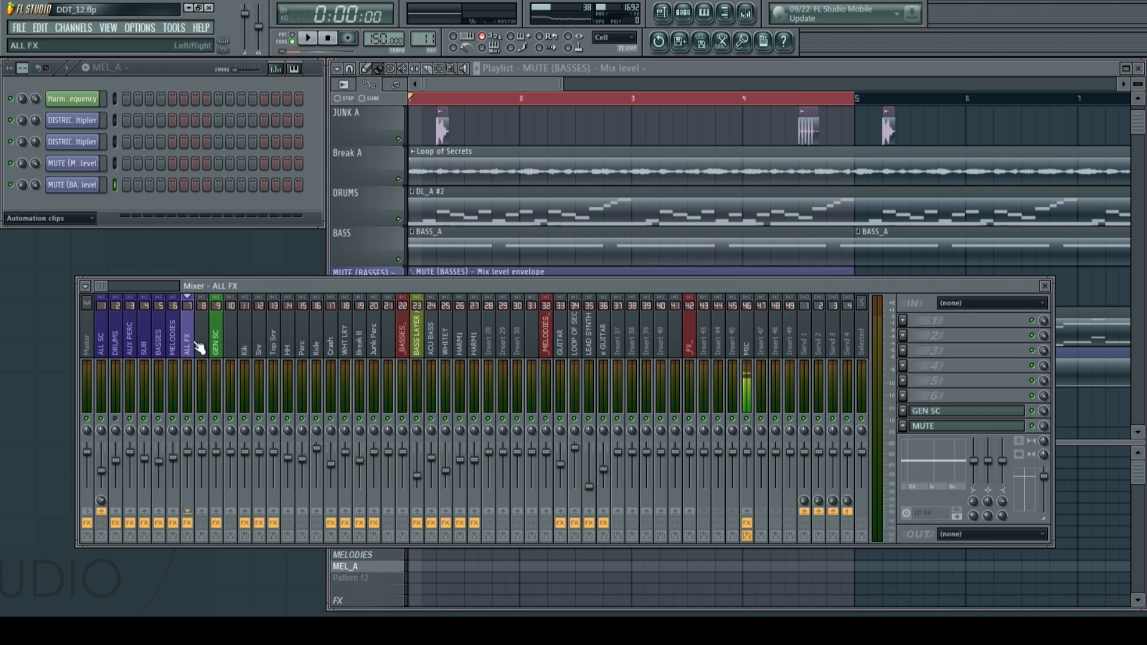
Trace the bus tracks from ALL FX back to the Master and view the Master's ANALYZE effect.
left_click(179, 349)
left_click(189, 349)
left_click_drag(186, 345, 93, 358)
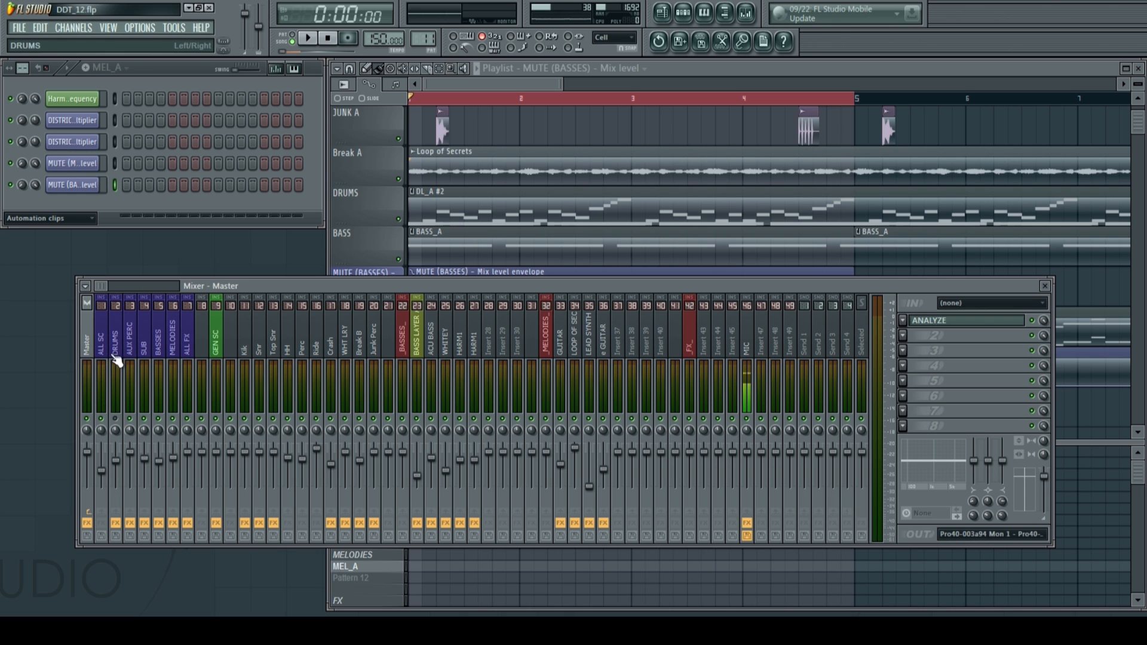
mouse_move(87, 344)
left_mouse_down()
mouse_move(104, 344)
mouse_move(91, 346)
left_mouse_up()
left_click_drag(536, 287, 536, 269)
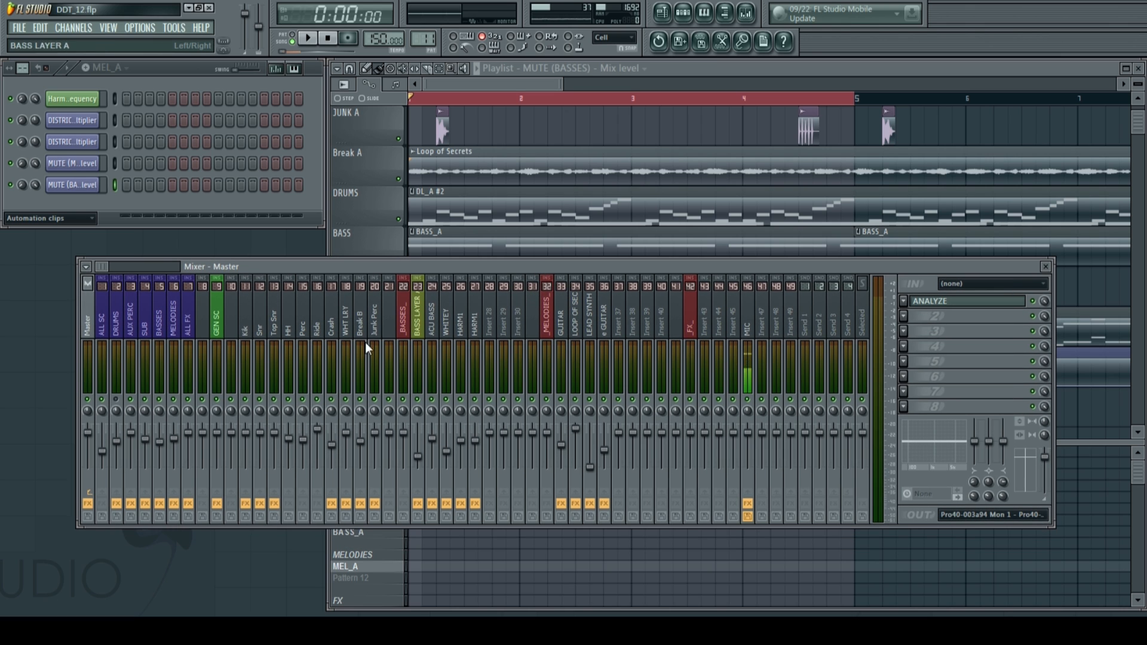
Select the Crash mixer track and clear the bars 1 to 4 time selection in the playlist.
left_click(337, 319)
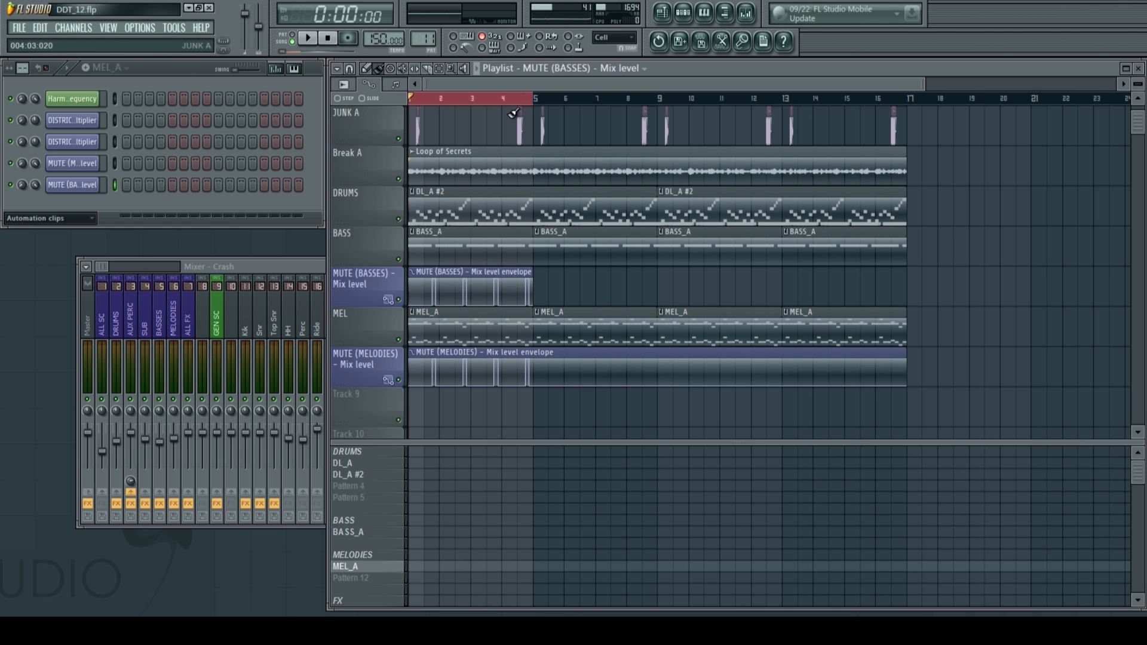
left_click_drag(282, 268, 312, 313)
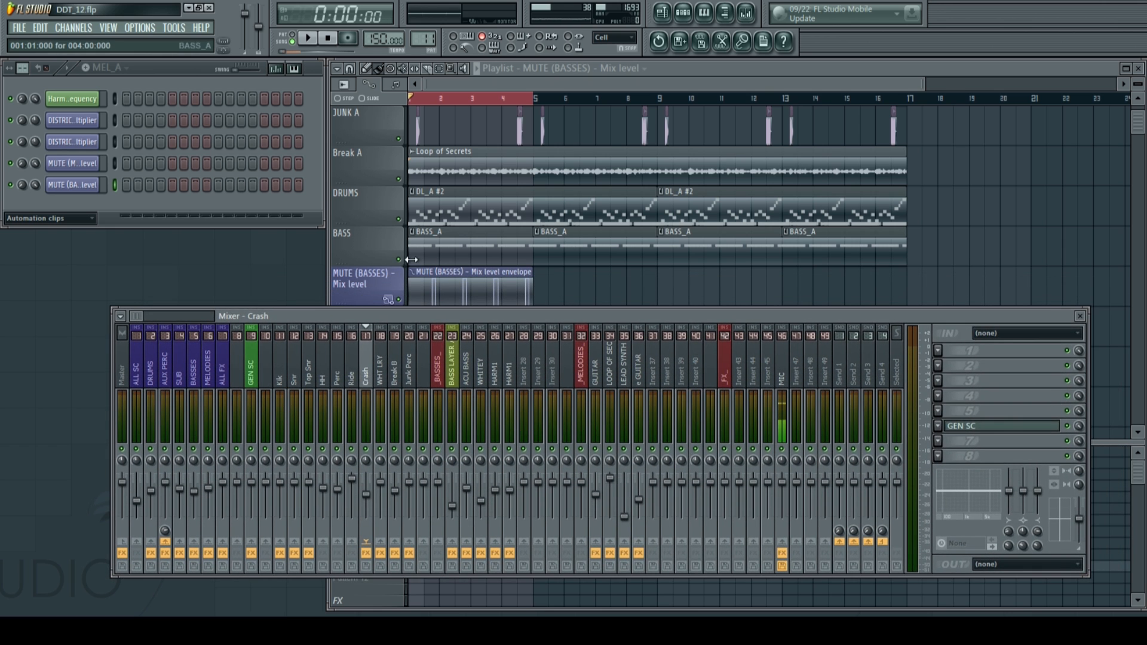
right_click(526, 102)
scroll(525, 101, "down", 3)
Bypass the effect slots on the buses from DRUMS to ALL FX and on GEN SC, and play the song's opening.
left_click(233, 556)
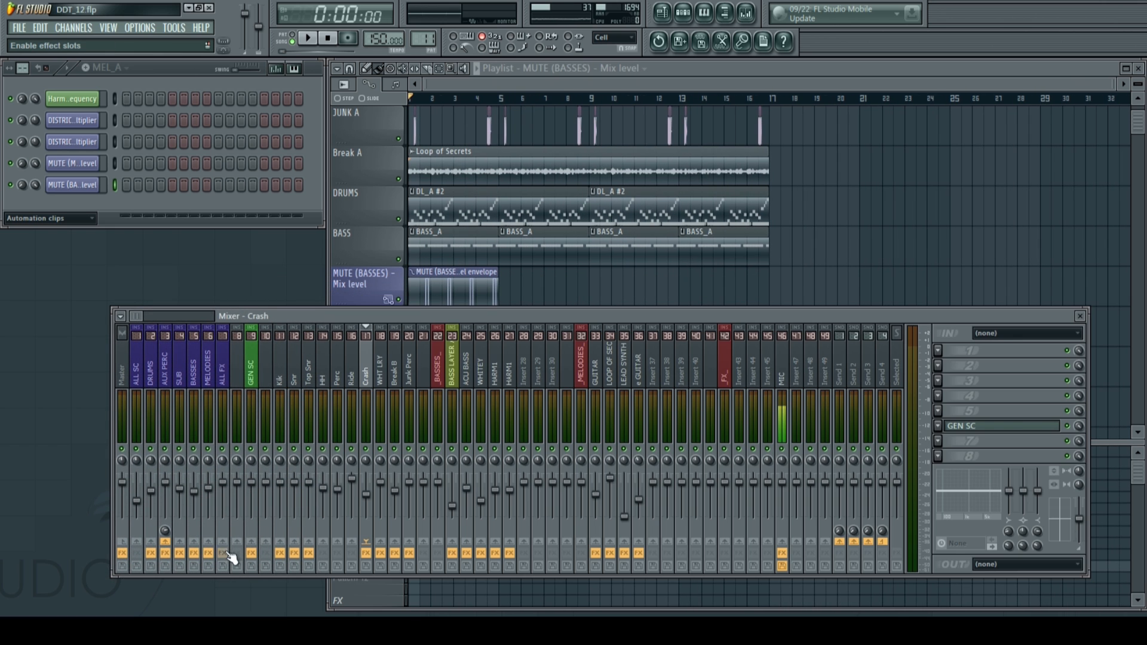
left_click(150, 553)
key("space")
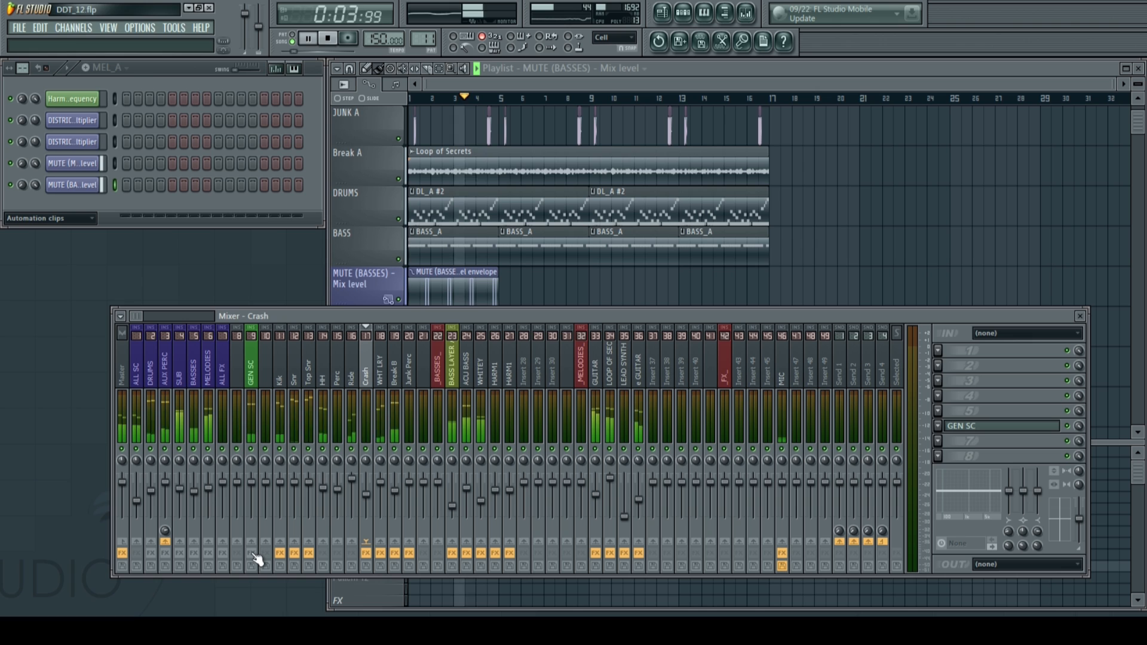
key("space")
Re-enable the effect slots on GEN SC and the buses from DRUMS to ALL FX, and play the song's opening for comparison.
left_click(252, 554)
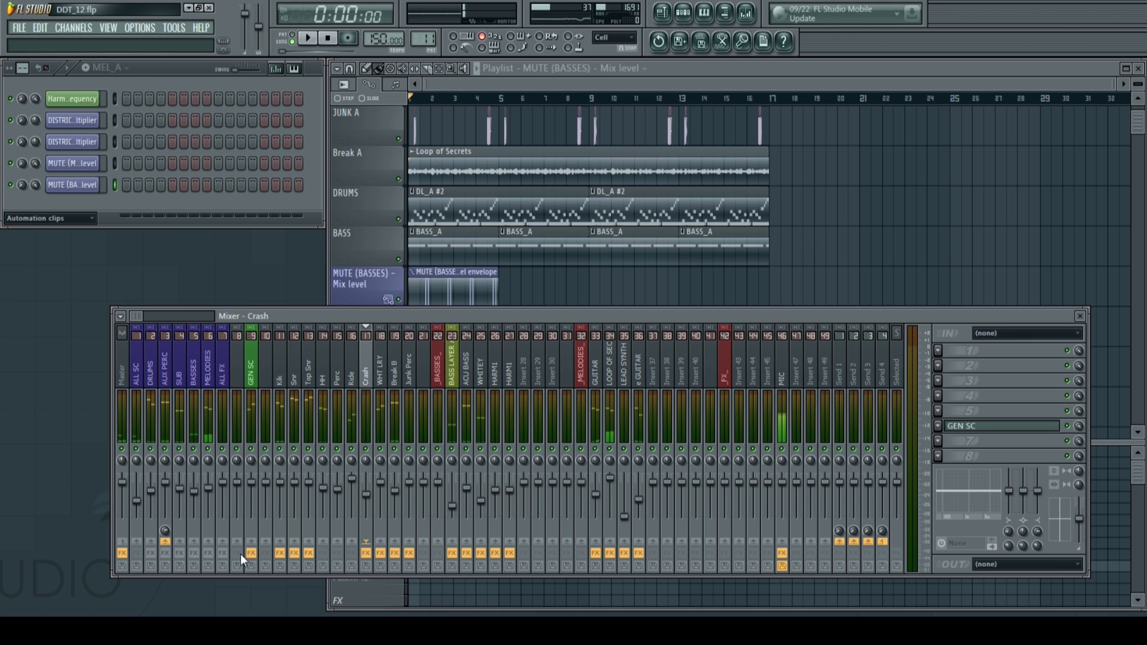
left_click(165, 553)
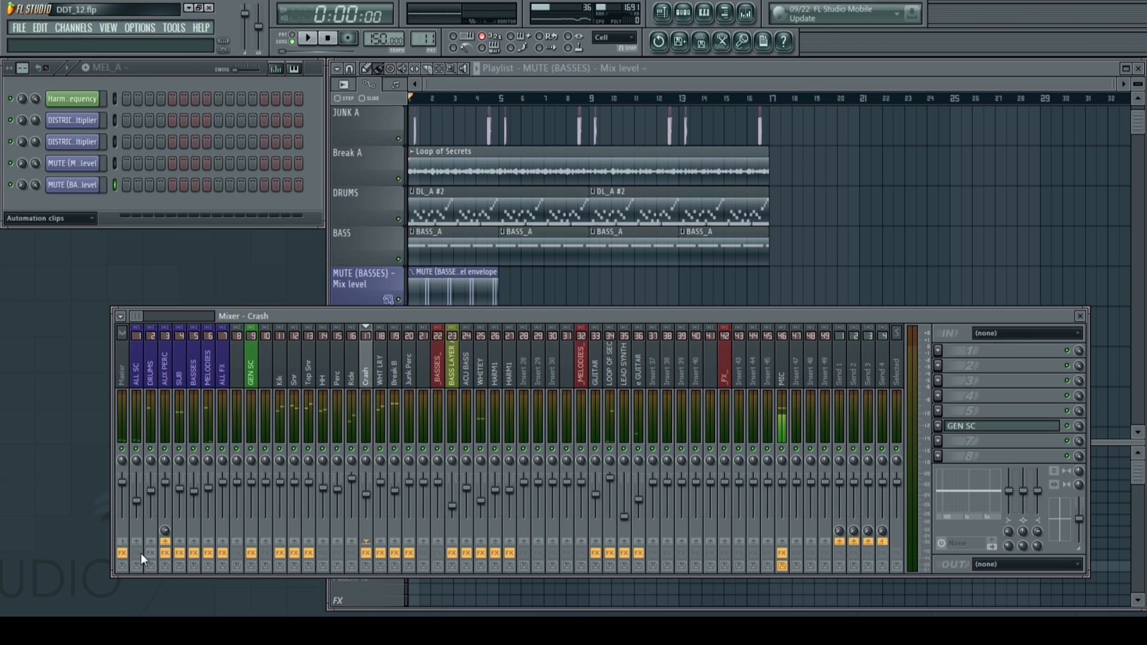
left_click(150, 553)
key("space")
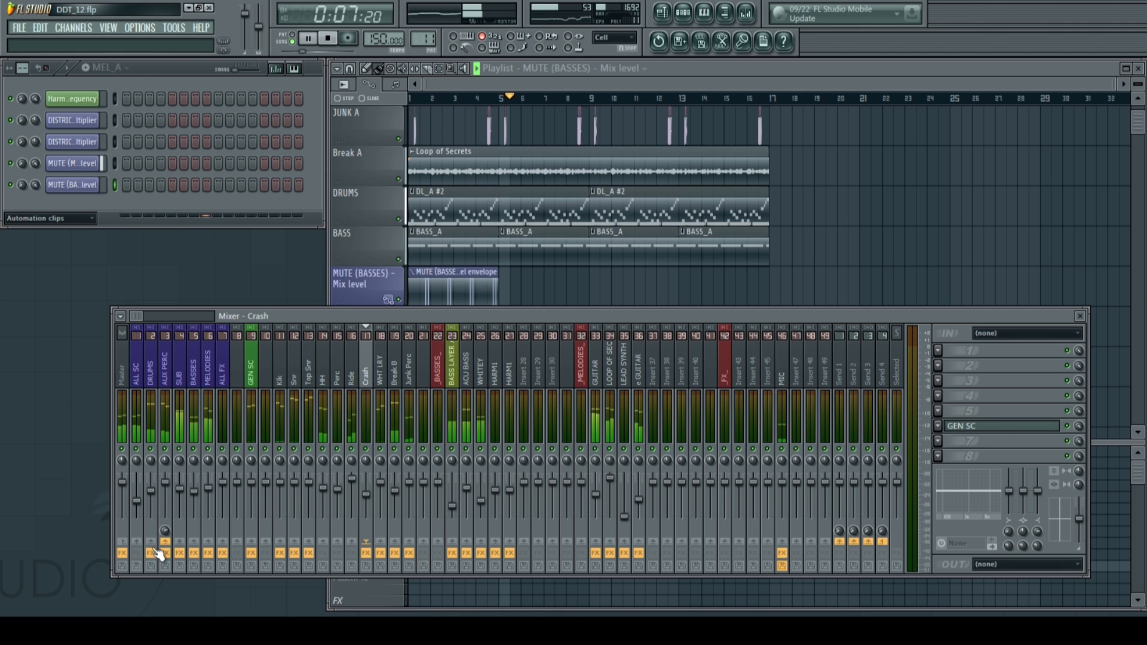
key("space")
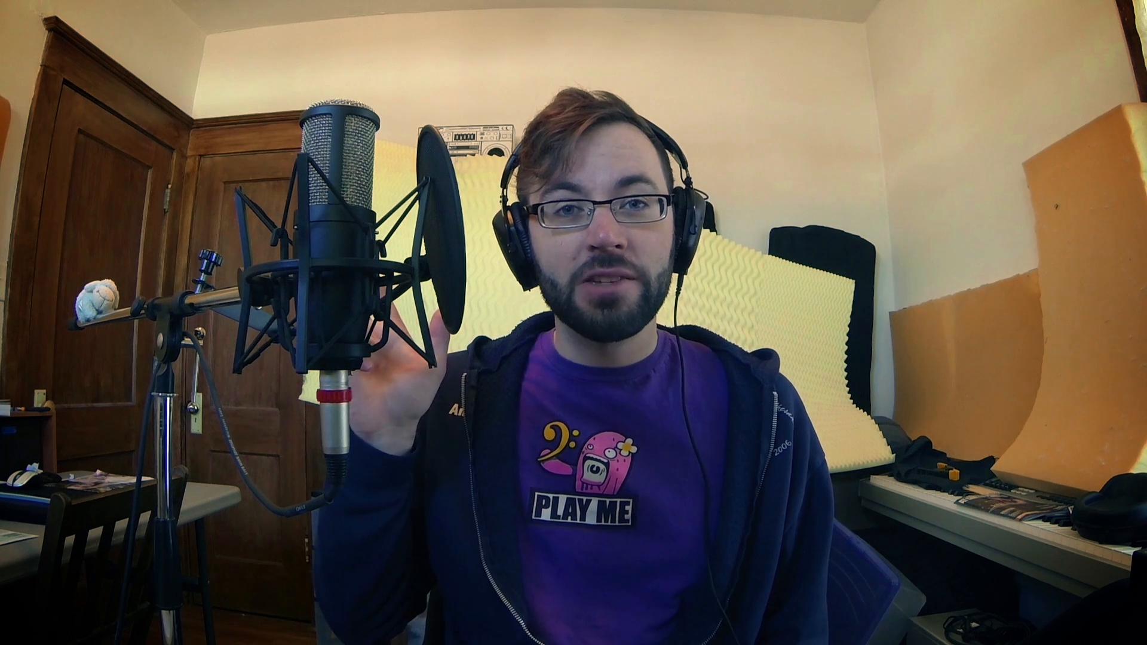